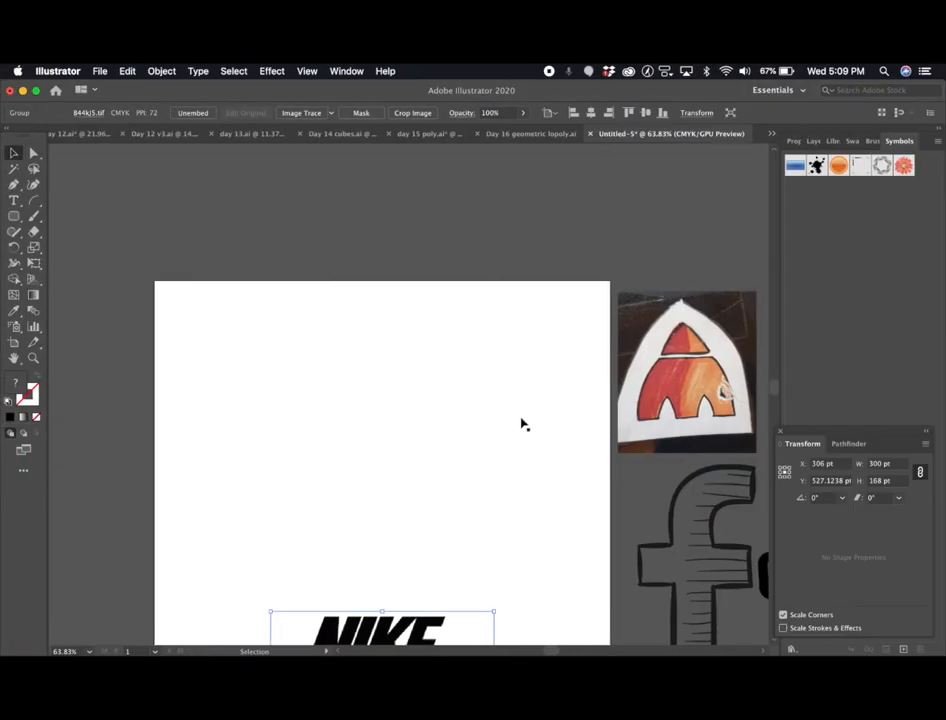
- Paste the swoosh image, scale it to about 391 × 260 pt near the artboard's top, and move the NIKE logo to the artboard's bottom
{"action": "key", "text": "super+v"}
{"action": "scroll", "coordinate": [512, 425], "scroll_direction": "down", "scroll_amount": 5}
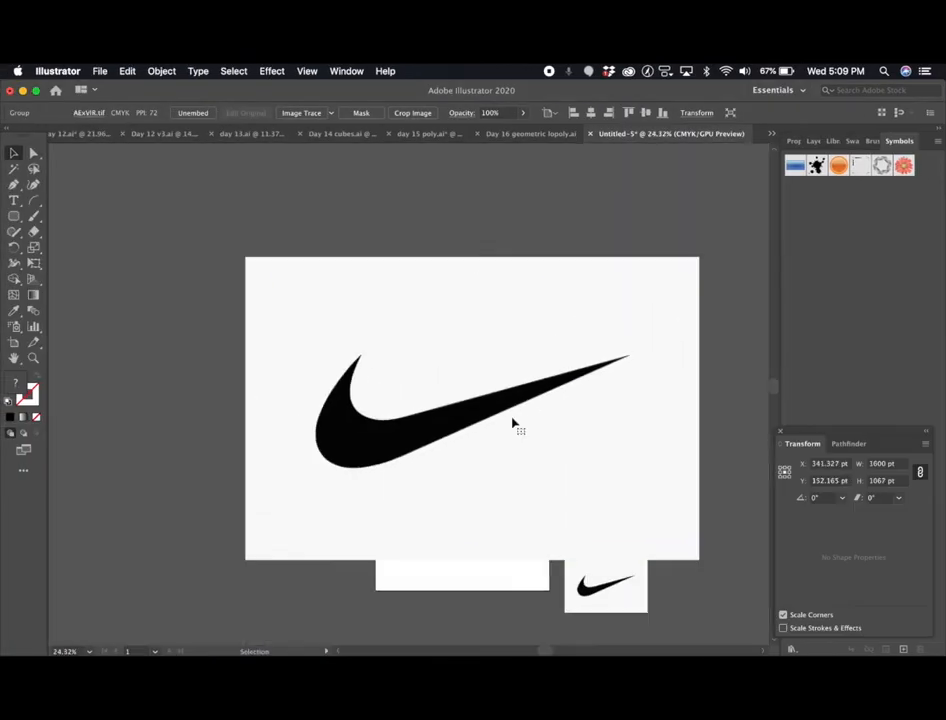
{"action": "left_click_drag", "start_coordinate": [697, 558], "coordinate": [368, 337]}
{"action": "left_click_drag", "start_coordinate": [320, 295], "coordinate": [465, 400]}
{"action": "left_click_drag", "start_coordinate": [467, 512], "coordinate": [465, 557]}
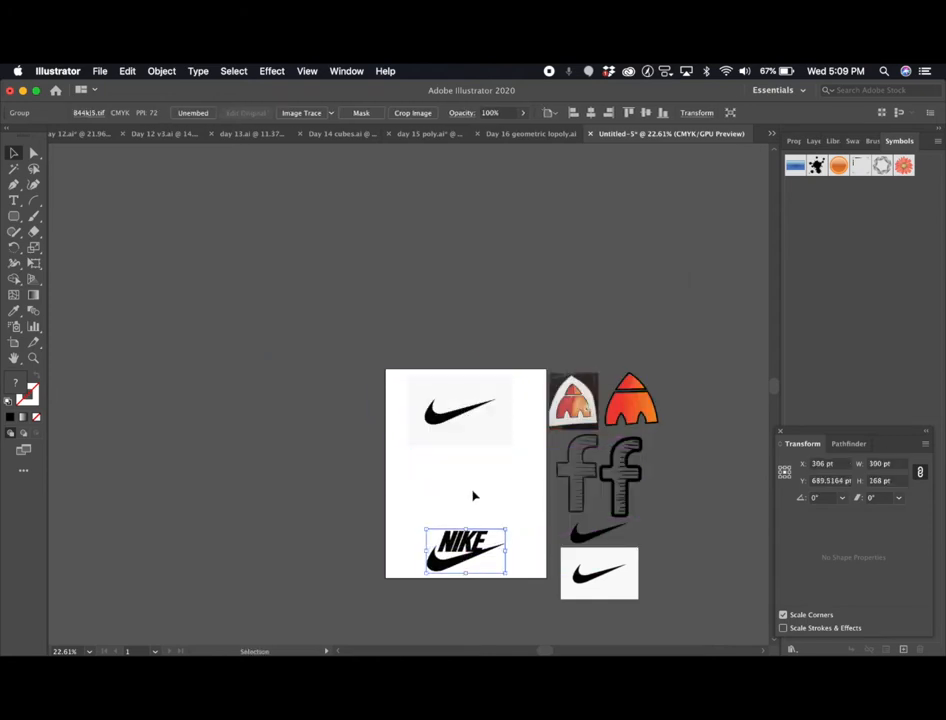
- Reposition the swoosh image on the upper artboard and enlarge it to about 488 × 334 pt
{"action": "scroll", "coordinate": [474, 495], "scroll_direction": "up", "scroll_amount": 5}
{"action": "left_click", "coordinate": [444, 356]}
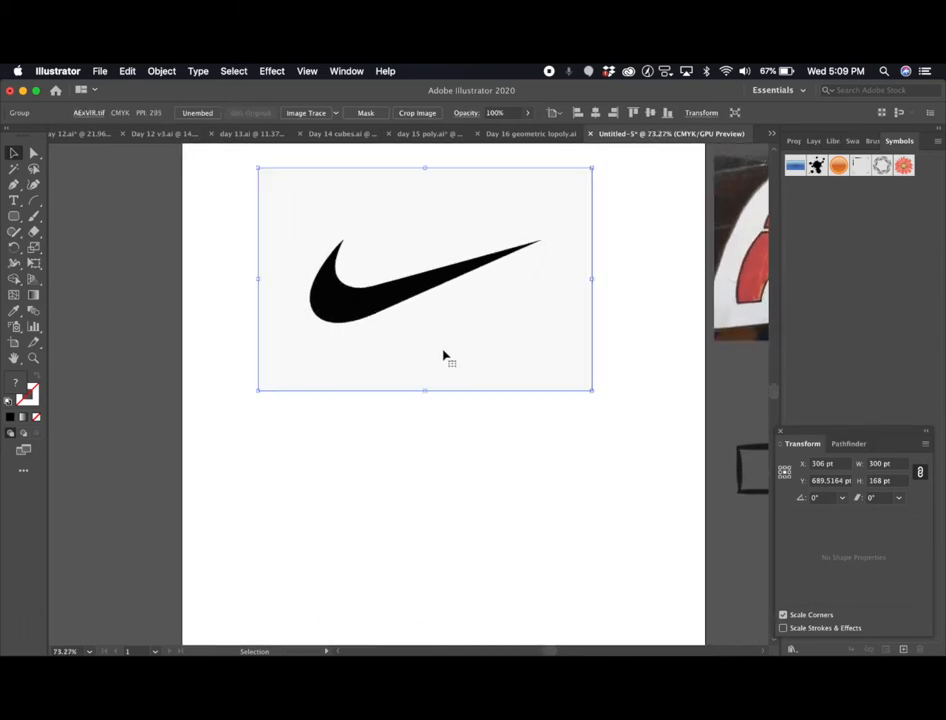
{"action": "scroll", "coordinate": [444, 356], "scroll_direction": "up", "scroll_amount": 2}
{"action": "scroll", "coordinate": [446, 354], "scroll_direction": "up", "scroll_amount": 1}
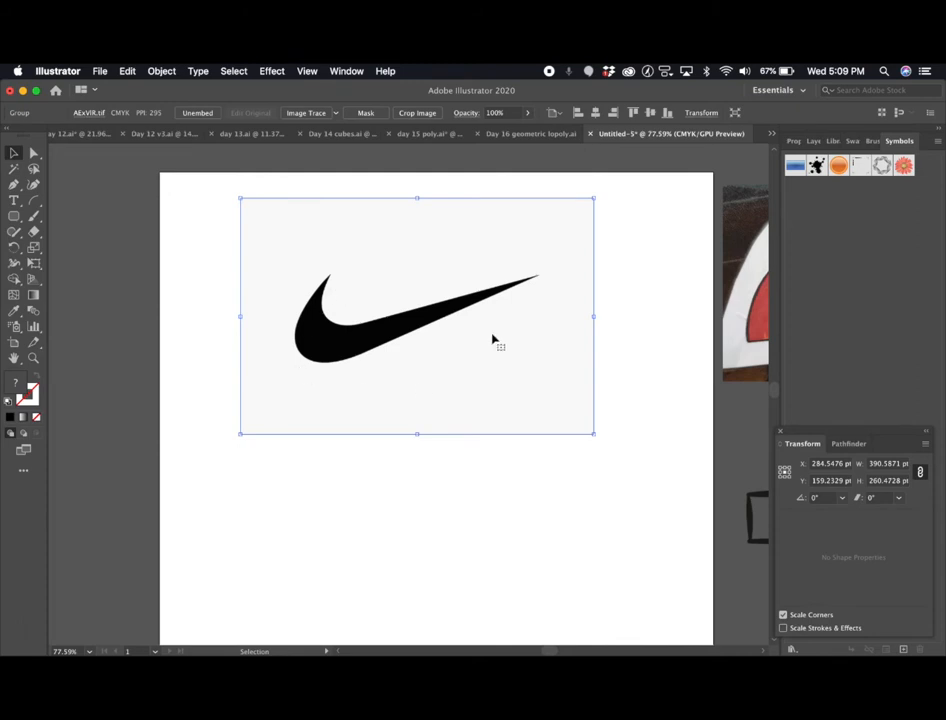
{"action": "left_click_drag", "start_coordinate": [454, 342], "coordinate": [388, 303]}
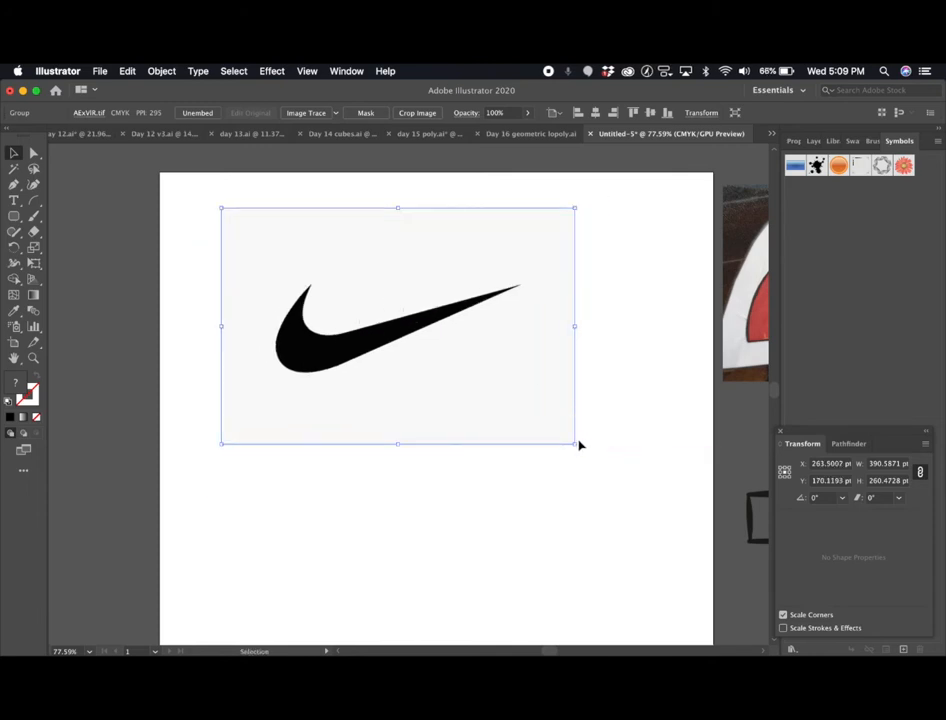
{"action": "left_click_drag", "start_coordinate": [576, 444], "coordinate": [663, 510]}
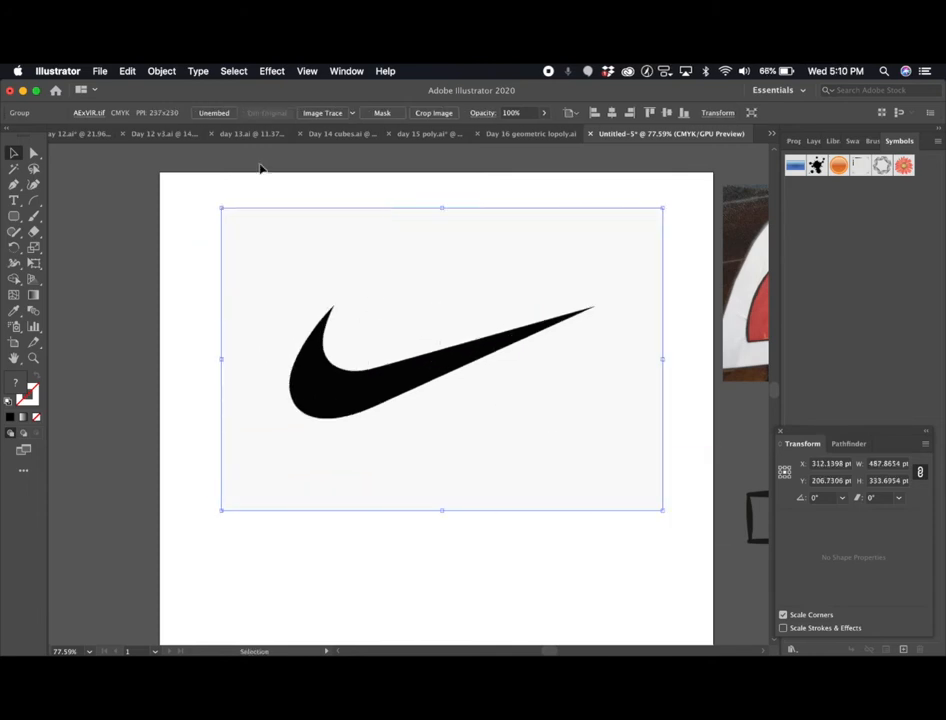
- Lock the swoosh image and unlock all objects again
{"action": "key", "text": "super+shift+a"}
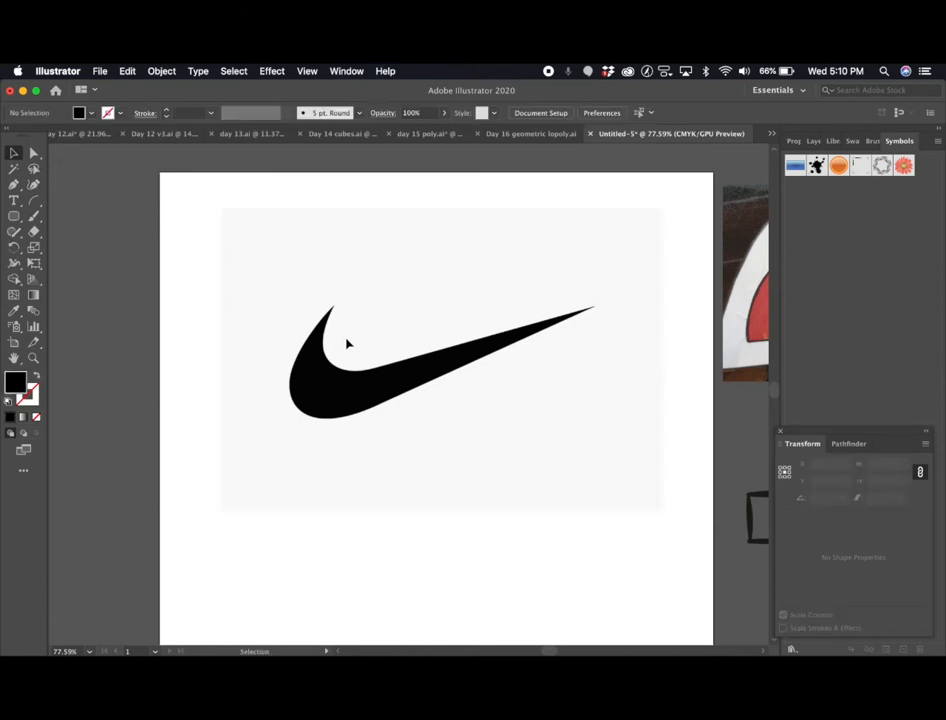
{"action": "left_click", "coordinate": [162, 71]}
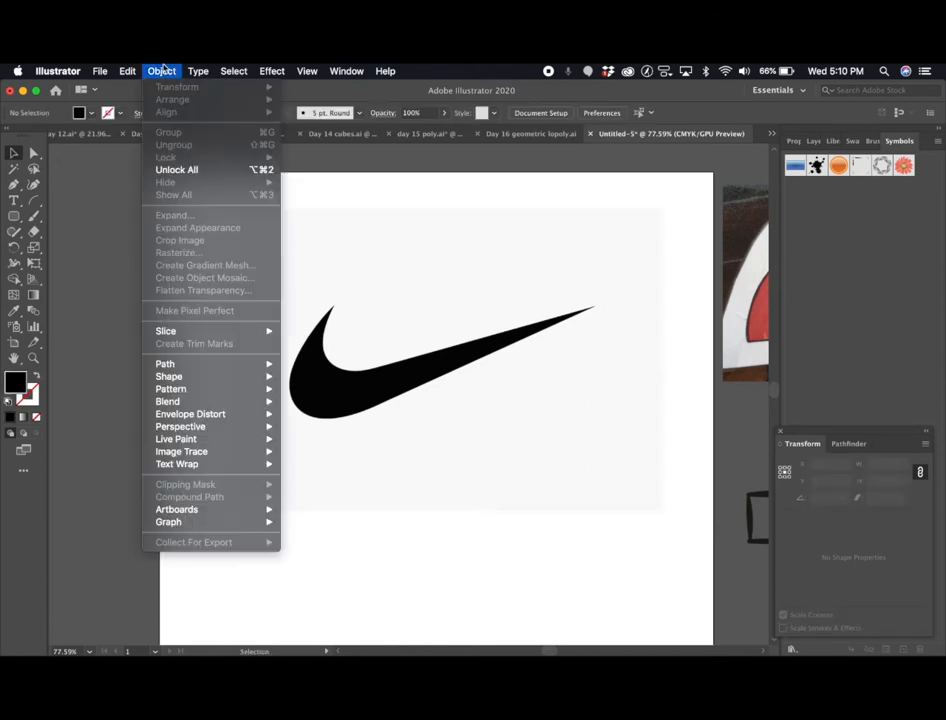
{"action": "left_click", "coordinate": [173, 170]}
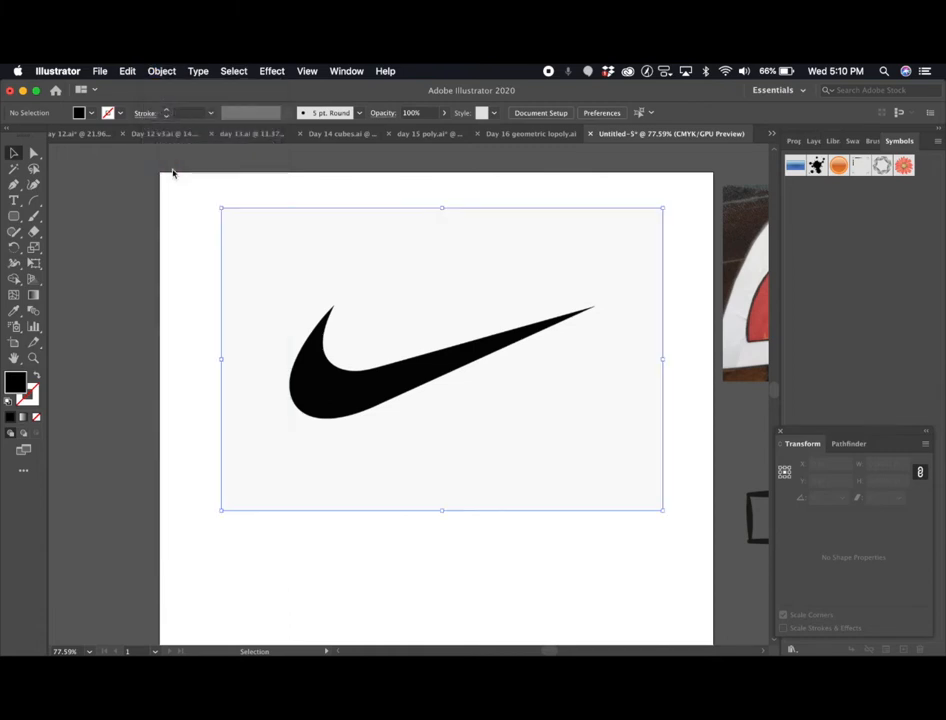
- Lock the selected swoosh image in place on the artboard
{"action": "left_click", "coordinate": [162, 71]}
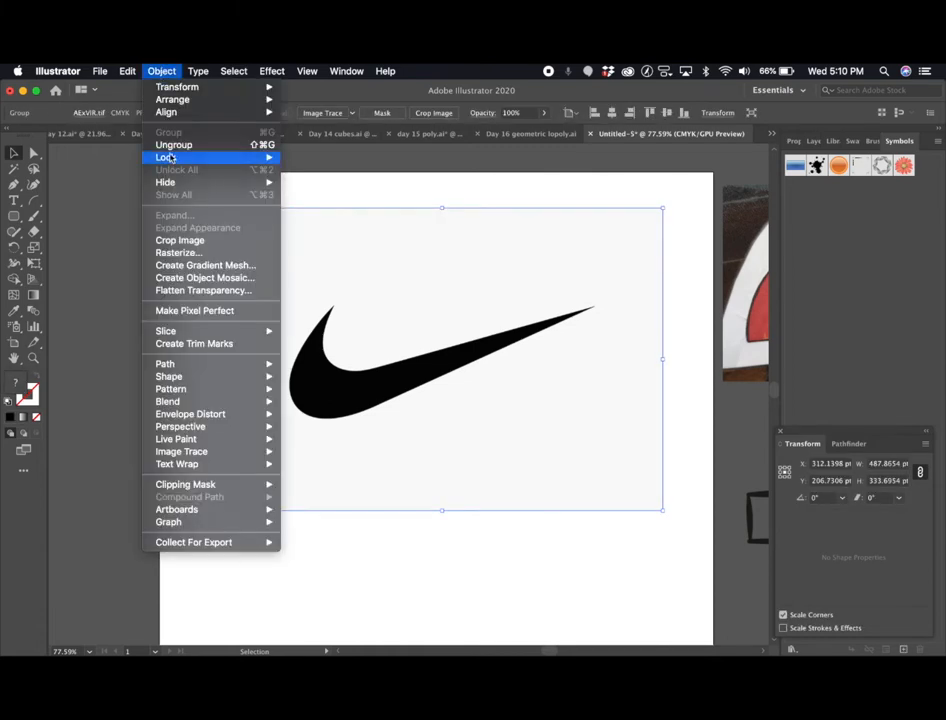
{"action": "mouse_move", "coordinate": [170, 160]}
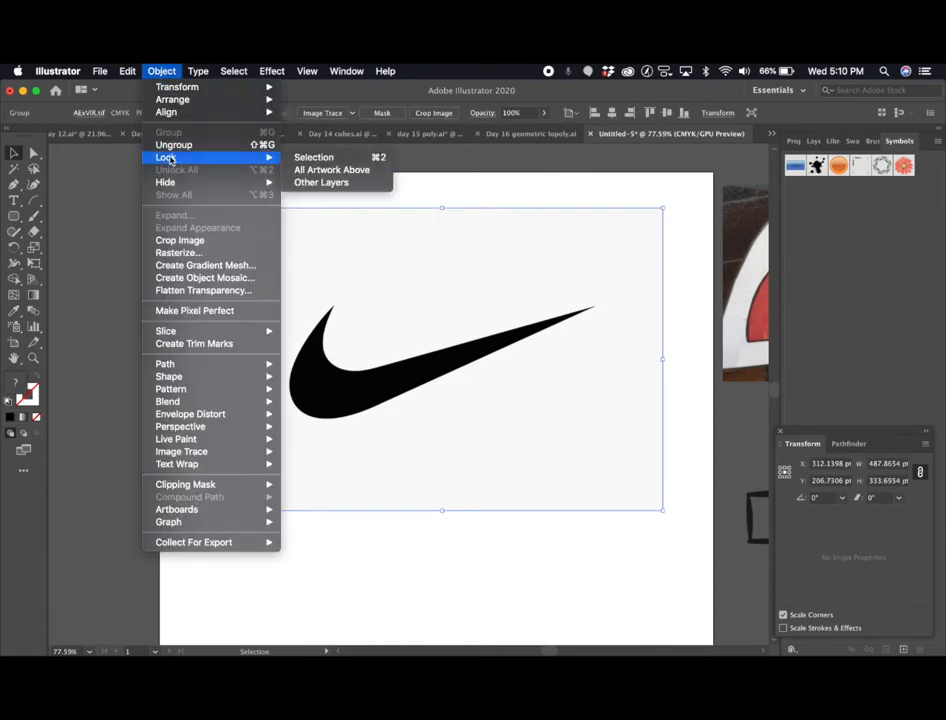
{"action": "left_click", "coordinate": [313, 158]}
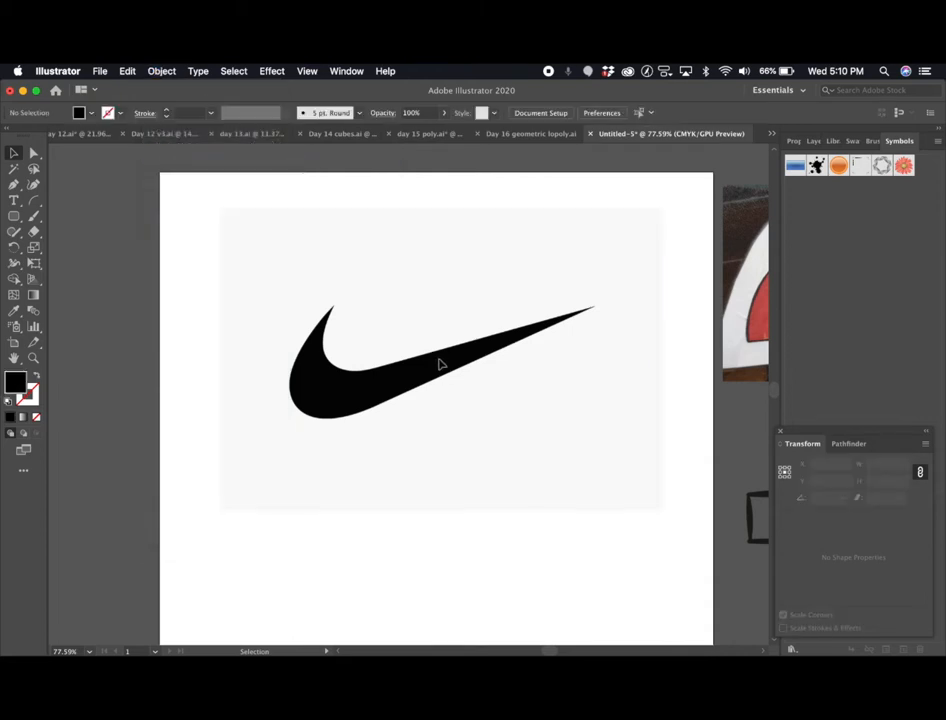
- Draw an open five-point zigzag practice path with straight Pen tool segments above the swoosh
{"action": "scroll", "coordinate": [408, 358], "scroll_direction": "right", "scroll_amount": 2}
{"action": "scroll", "coordinate": [408, 358], "scroll_direction": "up", "scroll_amount": 2}
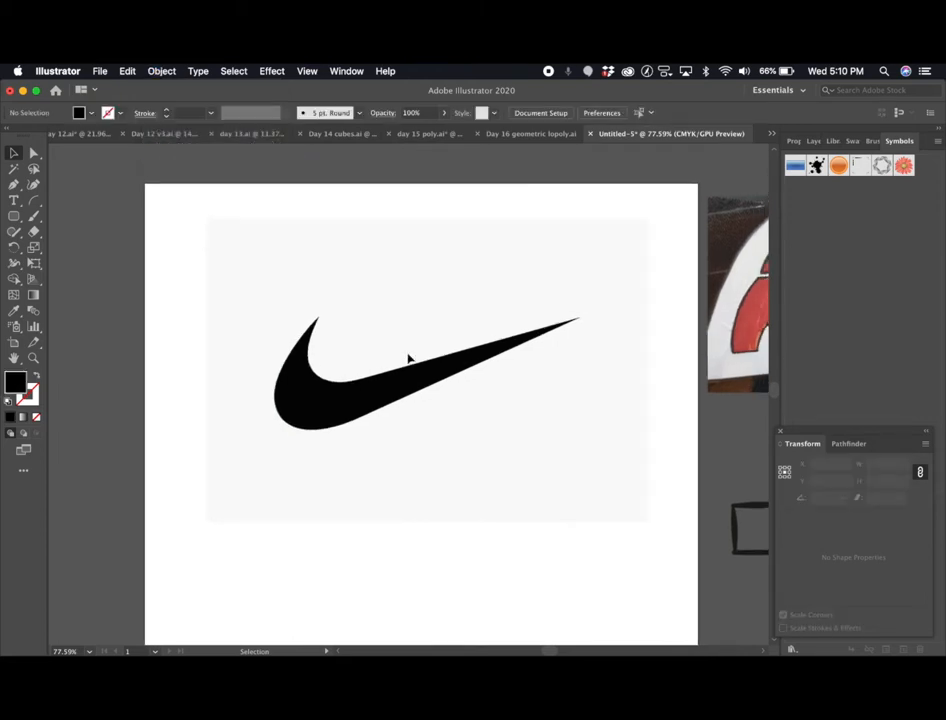
{"action": "scroll", "coordinate": [397, 376], "scroll_direction": "up", "scroll_amount": 1}
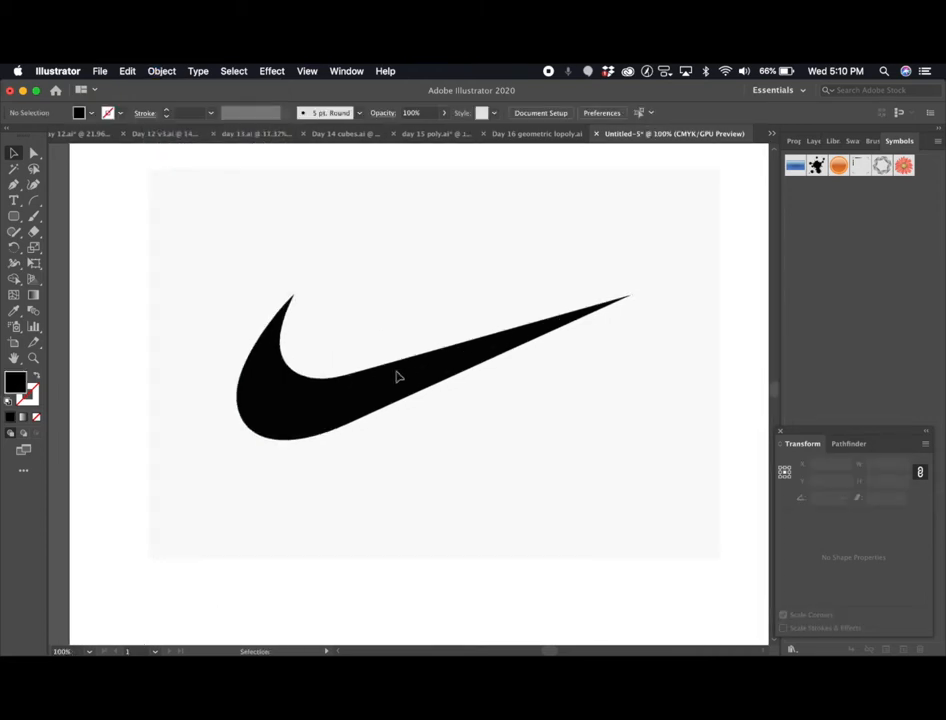
{"action": "scroll", "coordinate": [397, 376], "scroll_direction": "up", "scroll_amount": 3}
{"action": "scroll", "coordinate": [397, 376], "scroll_direction": "right", "scroll_amount": 1}
{"action": "scroll", "coordinate": [397, 376], "scroll_direction": "up", "scroll_amount": 1}
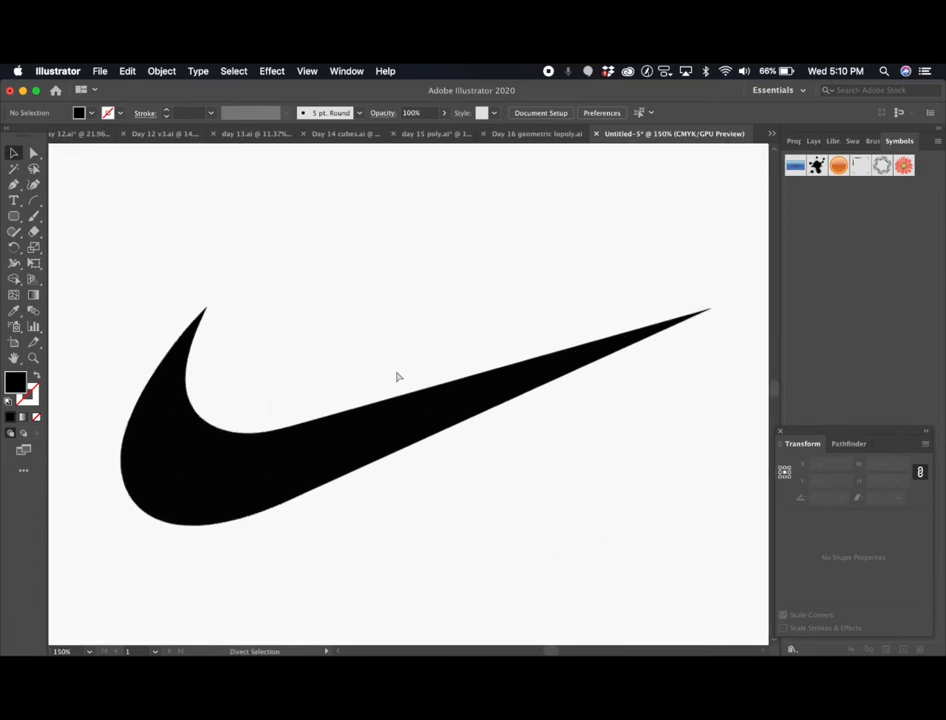
{"action": "scroll", "coordinate": [397, 376], "scroll_direction": "down", "scroll_amount": 1}
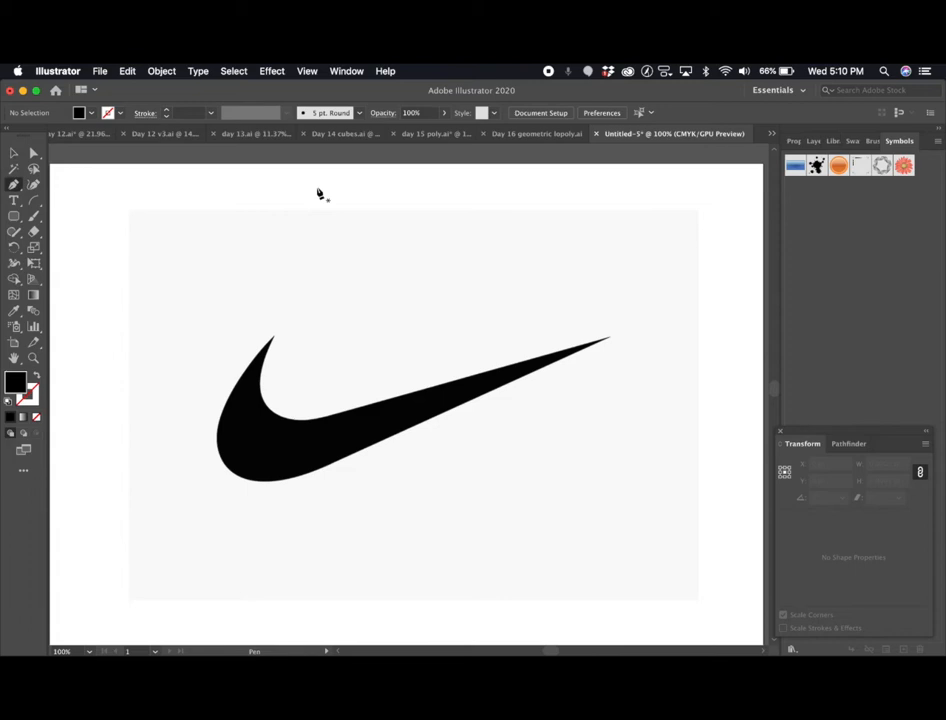
{"action": "left_click", "coordinate": [242, 198]}
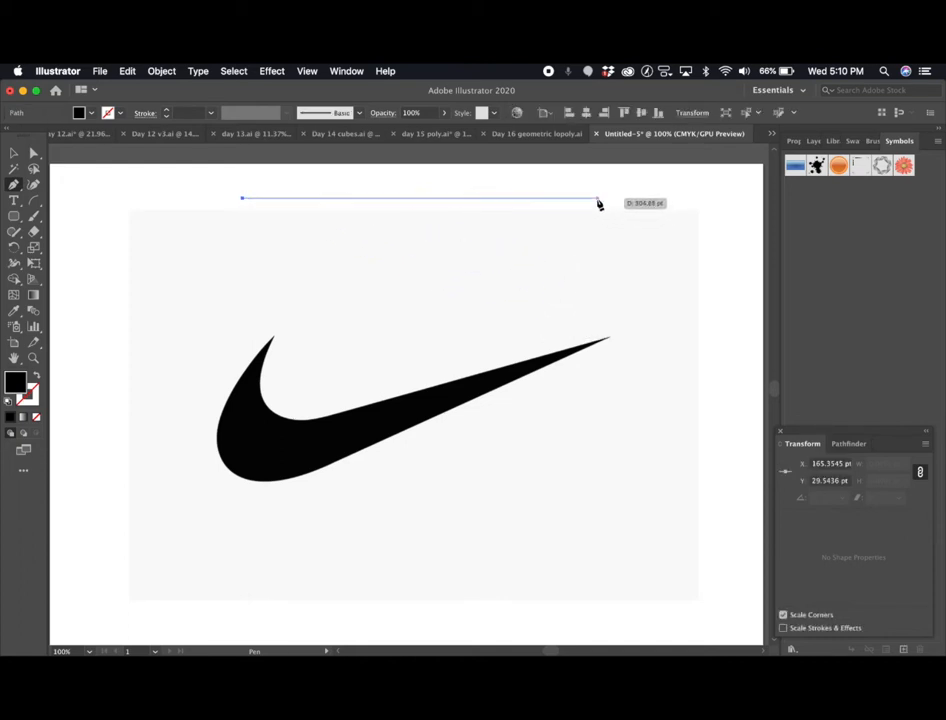
{"action": "left_click", "coordinate": [577, 249]}
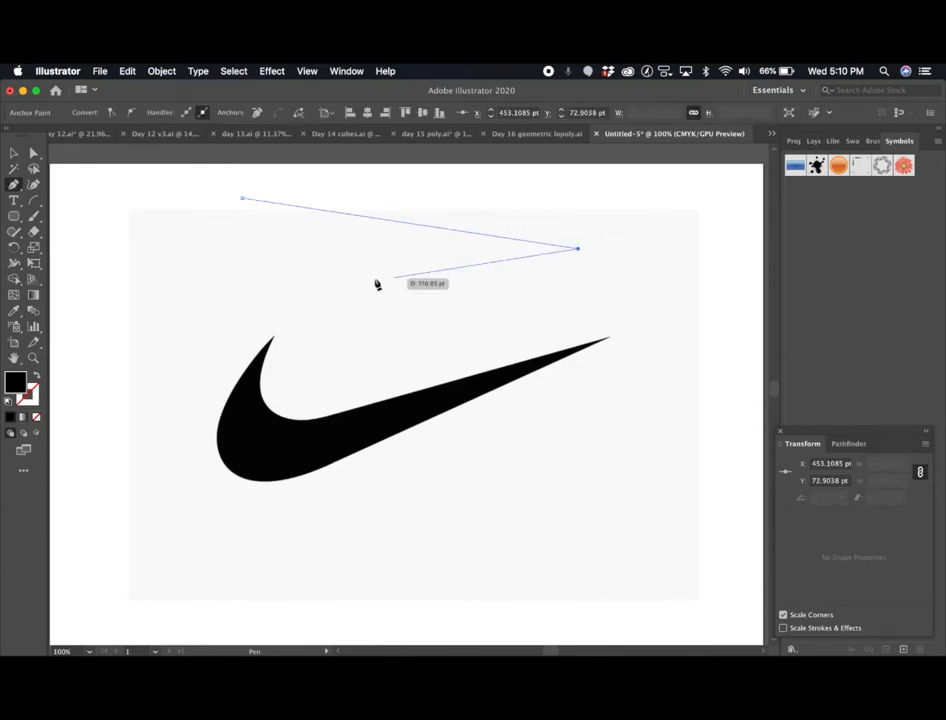
{"action": "left_click", "coordinate": [372, 277]}
{"action": "left_click", "coordinate": [293, 245]}
{"action": "left_click", "coordinate": [218, 283]}
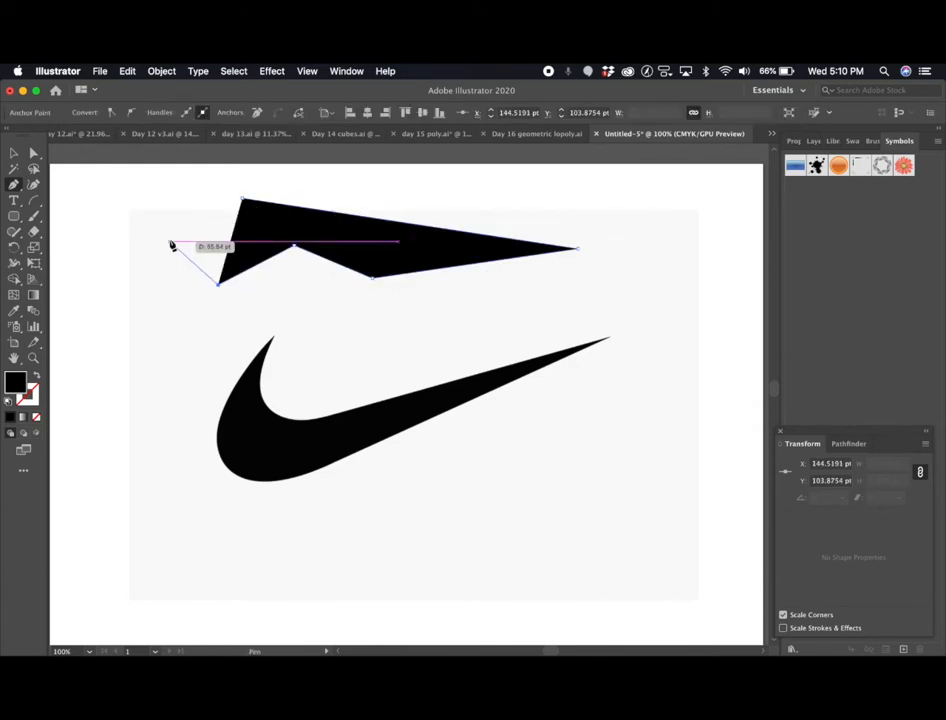
- Remove the zigzag path's fill and give it a red stroke 3 pt wide
{"action": "left_click", "coordinate": [16, 153]}
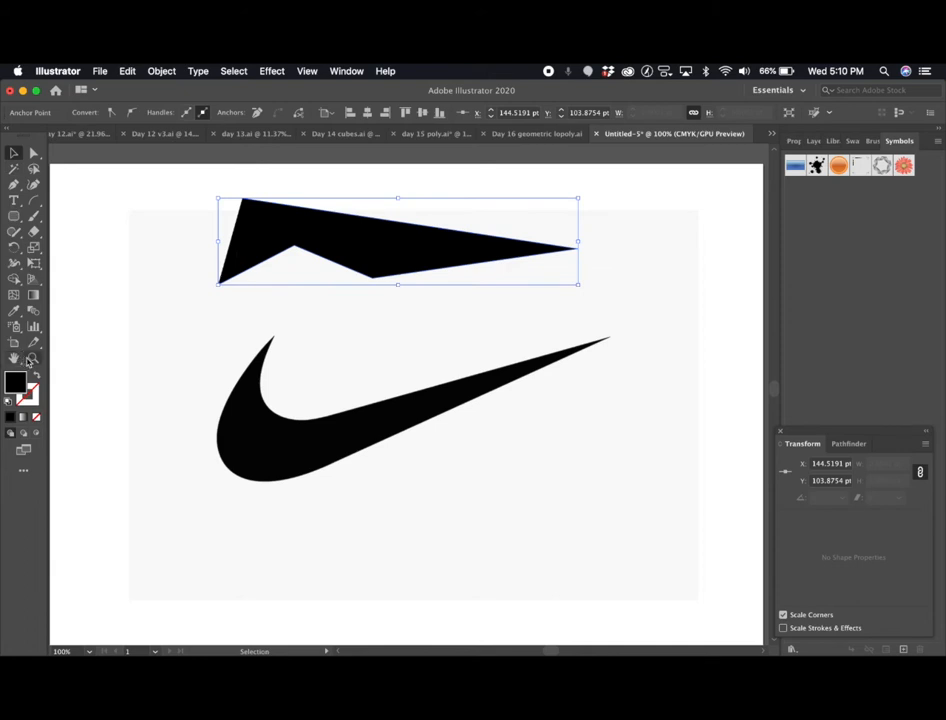
{"action": "left_click", "coordinate": [38, 419]}
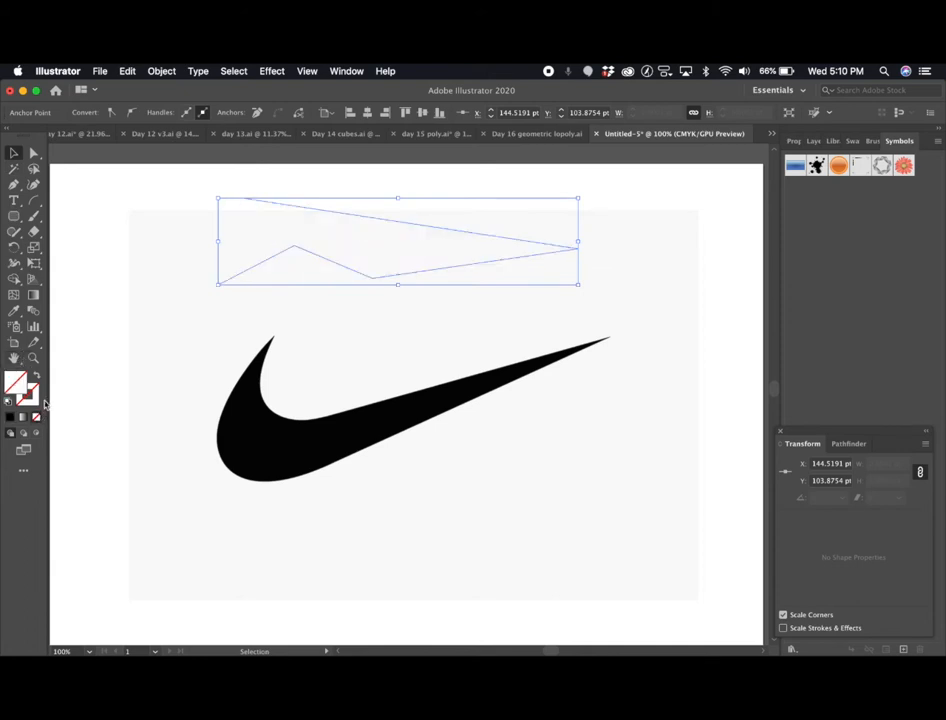
{"action": "left_click", "coordinate": [305, 213]}
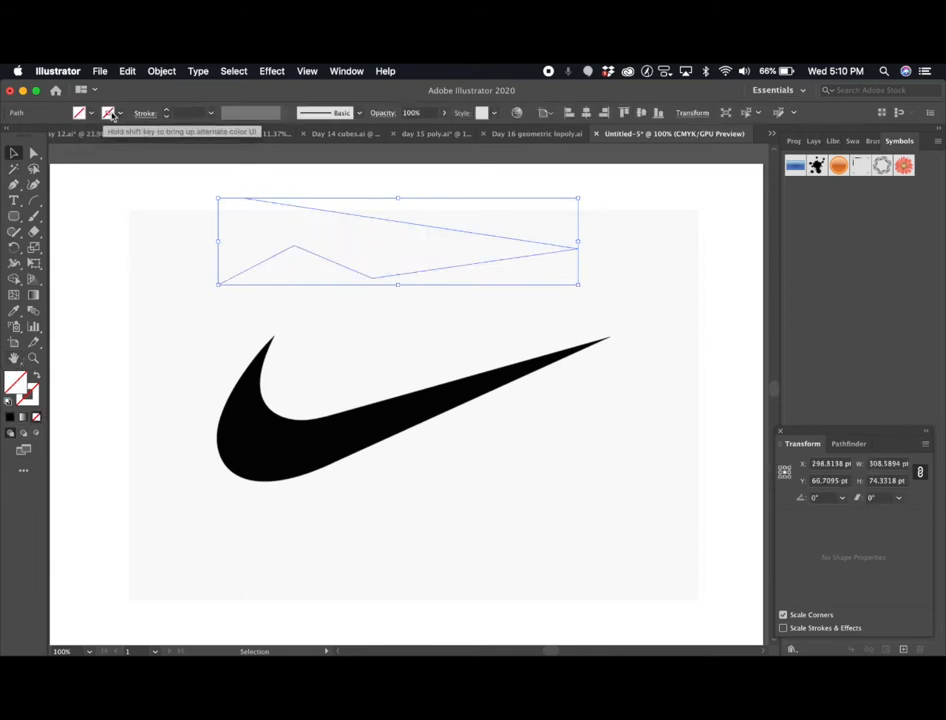
{"action": "left_click", "coordinate": [80, 113]}
{"action": "left_click", "coordinate": [44, 137]}
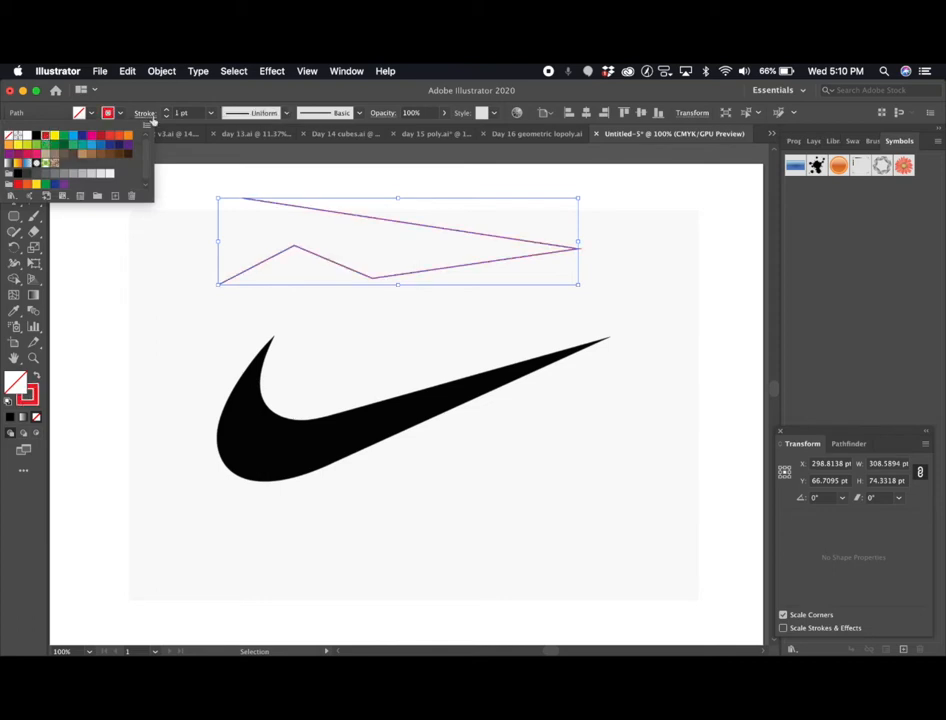
{"action": "left_click", "coordinate": [167, 111]}
{"action": "left_click", "coordinate": [167, 111]}
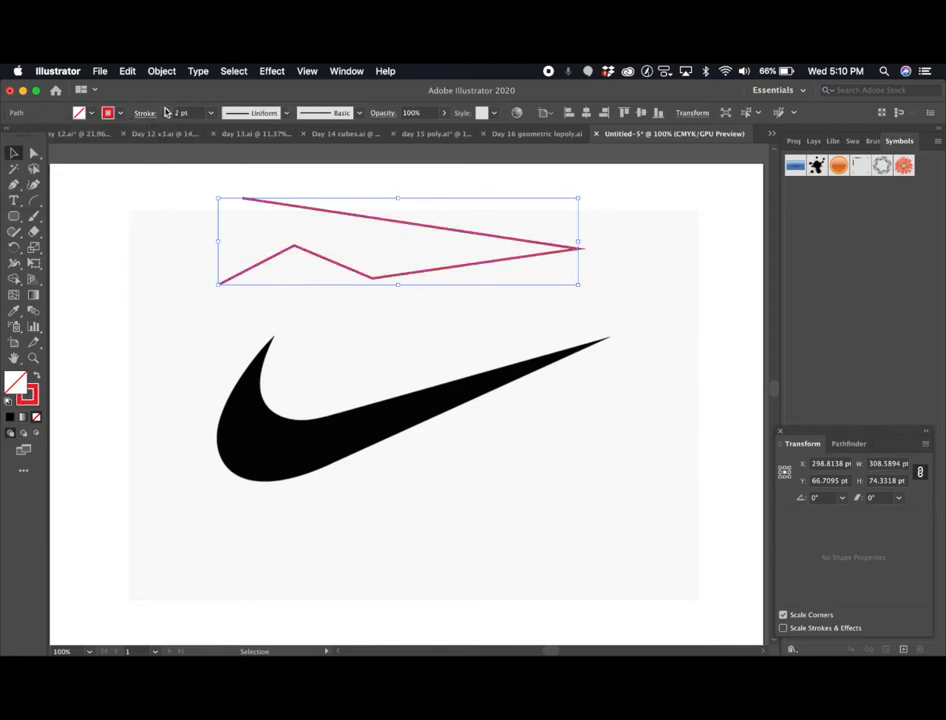
- Delete the red zigzag practice path above the swoosh
{"action": "left_click", "coordinate": [211, 234]}
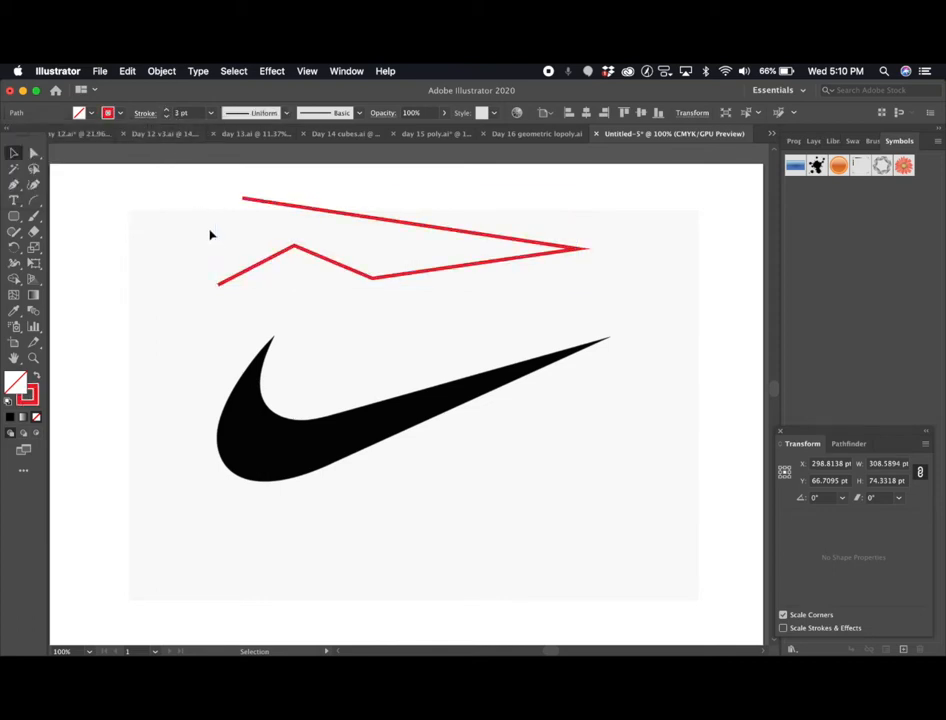
{"action": "left_click", "coordinate": [319, 258]}
{"action": "key", "text": "Delete"}
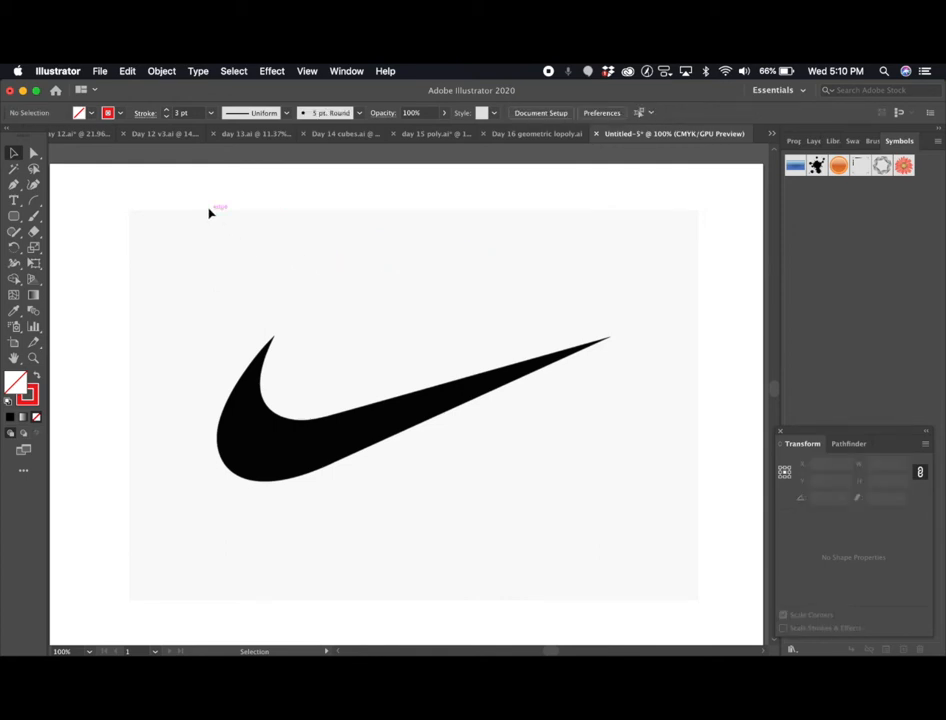
- Draw a straight-segment Pen path above the swoosh, constraining segments to horizontal and vertical as it folds back beneath its first line
{"action": "left_click", "coordinate": [228, 214]}
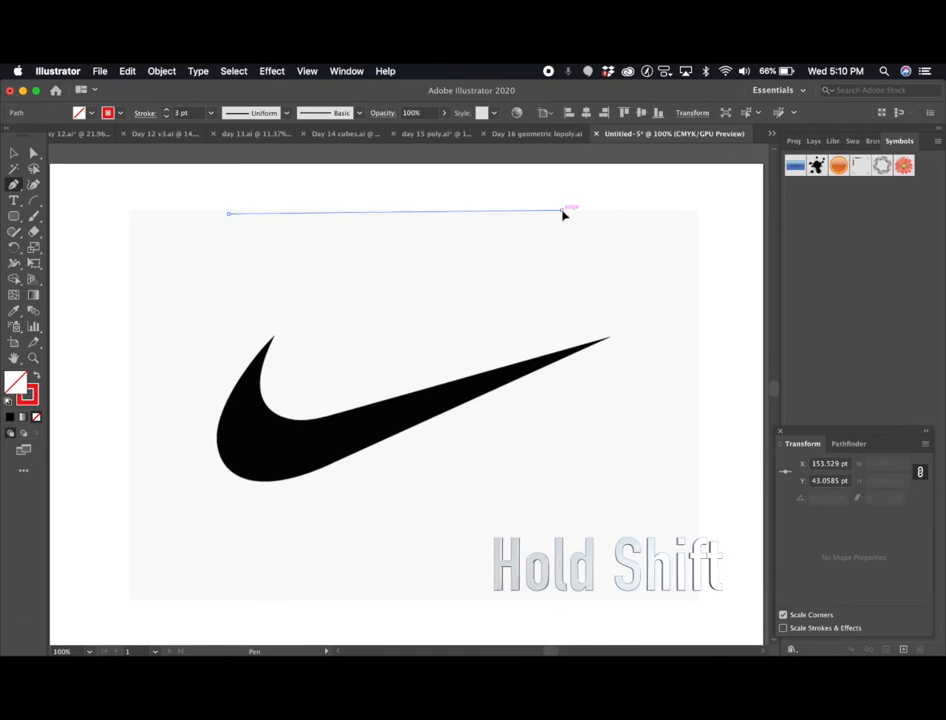
{"action": "left_click", "coordinate": [562, 211], "text": "shift"}
{"action": "left_click", "coordinate": [558, 289], "text": "shift"}
{"action": "left_click", "coordinate": [511, 273]}
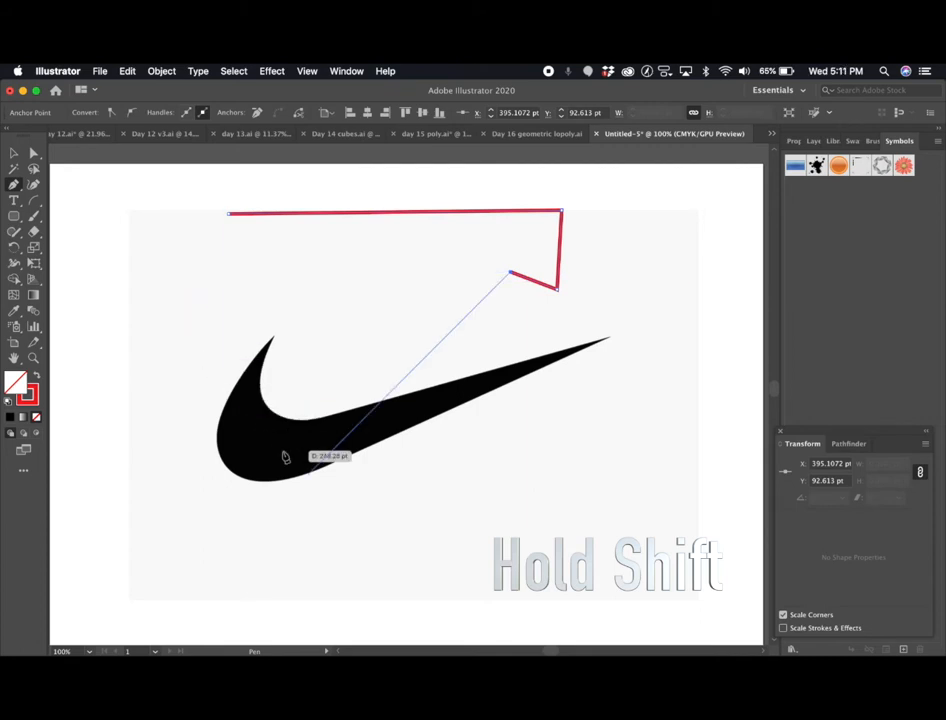
{"action": "left_click", "coordinate": [155, 297], "text": "shift"}
{"action": "left_click", "coordinate": [155, 318], "text": "shift"}
{"action": "left_click", "coordinate": [207, 317], "text": "shift"}
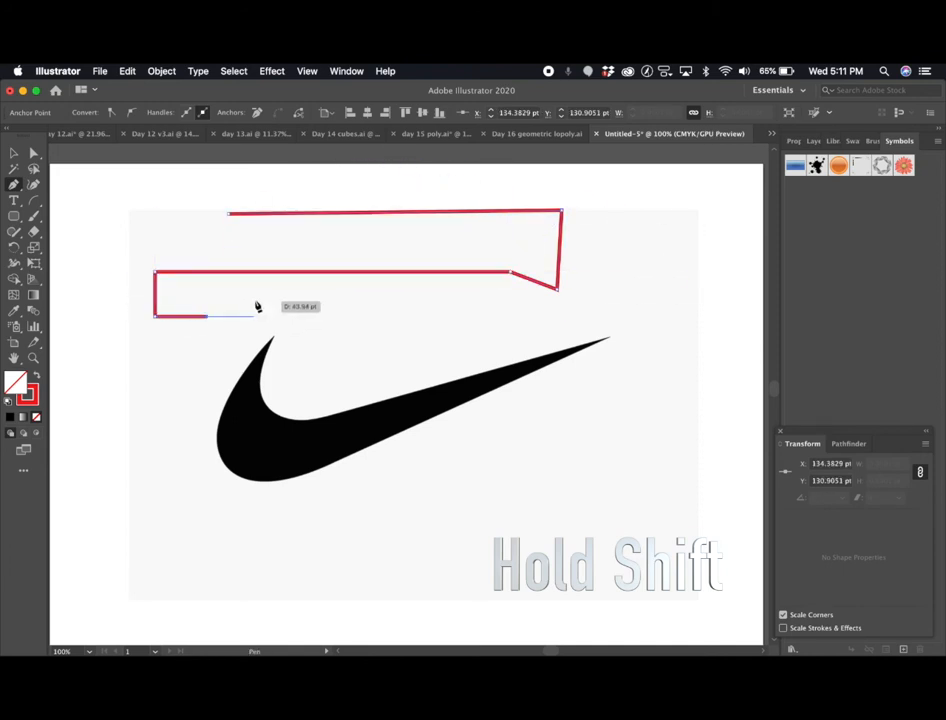
- Continue the red path with a 45-degree segment followed by constrained horizontal and vertical steps above the swoosh
{"action": "left_click", "coordinate": [239, 283], "text": "shift"}
{"action": "left_click", "coordinate": [267, 283], "text": "shift"}
{"action": "left_click", "coordinate": [267, 316], "text": "shift"}
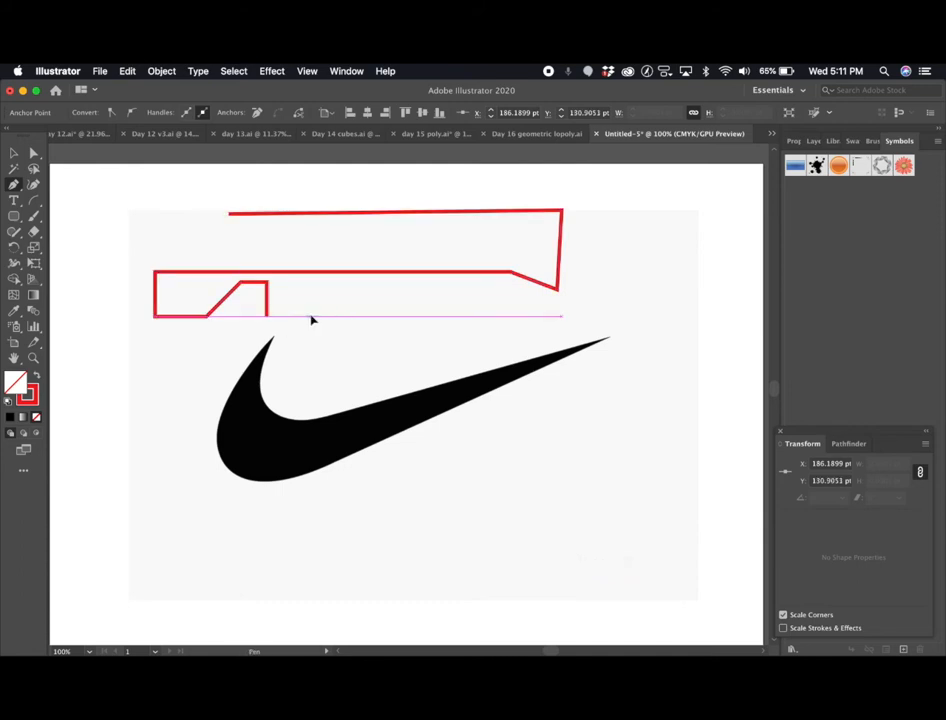
{"action": "left_click", "coordinate": [311, 316], "text": "shift"}
{"action": "left_click", "coordinate": [311, 292], "text": "shift"}
{"action": "left_click", "coordinate": [348, 292], "text": "shift"}
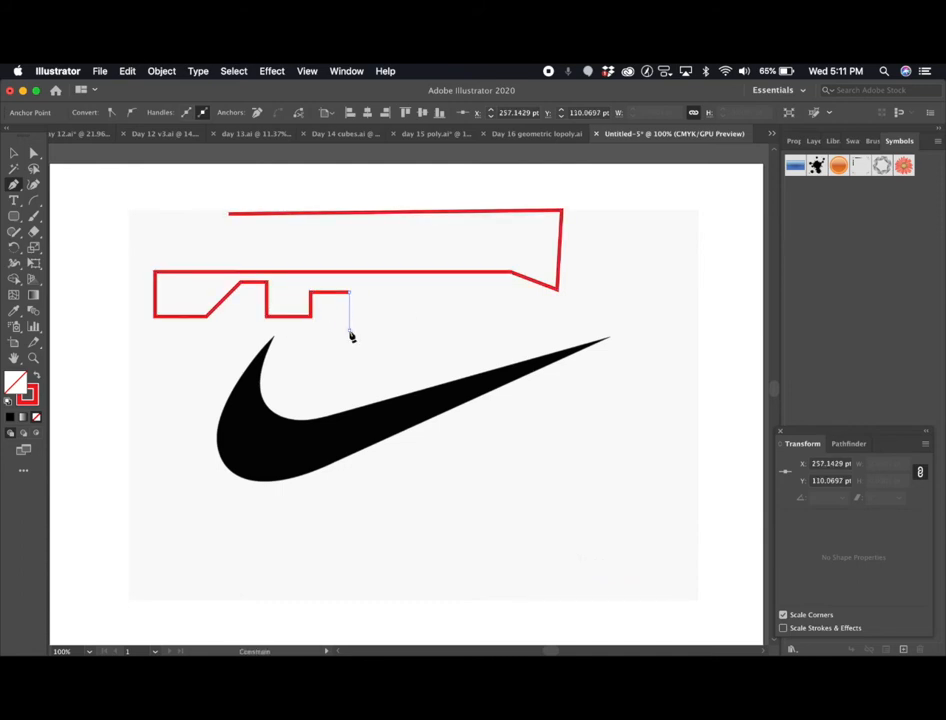
{"action": "left_click", "coordinate": [349, 331], "text": "shift"}
- Undo the last Pen segments and delete the whole stepped practice path
{"action": "key", "text": "super+z"}
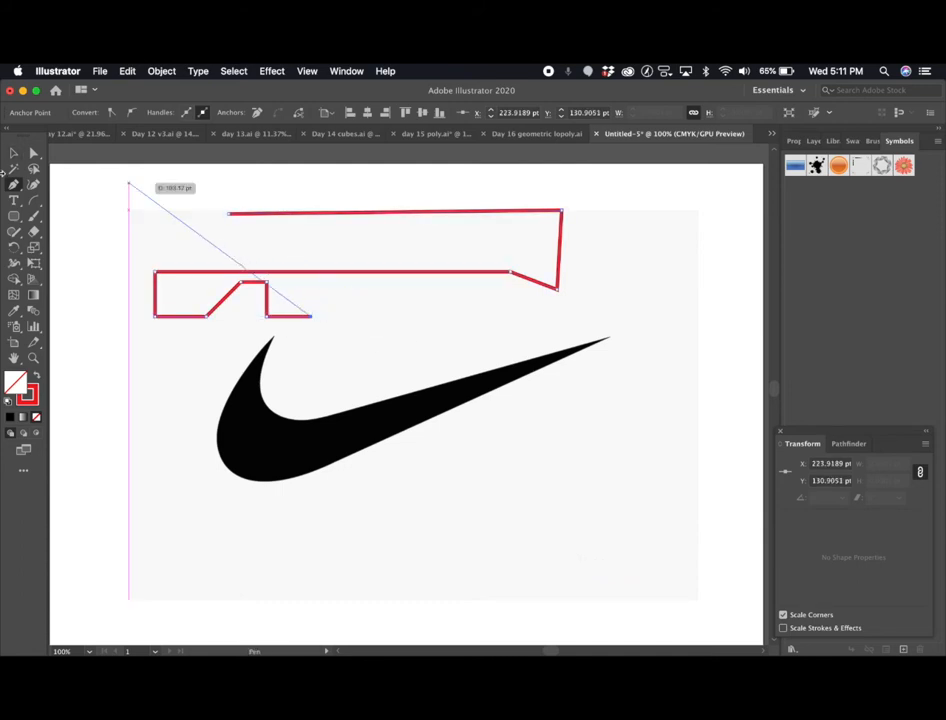
{"action": "left_click", "coordinate": [13, 155]}
{"action": "key", "text": "BackSpace"}
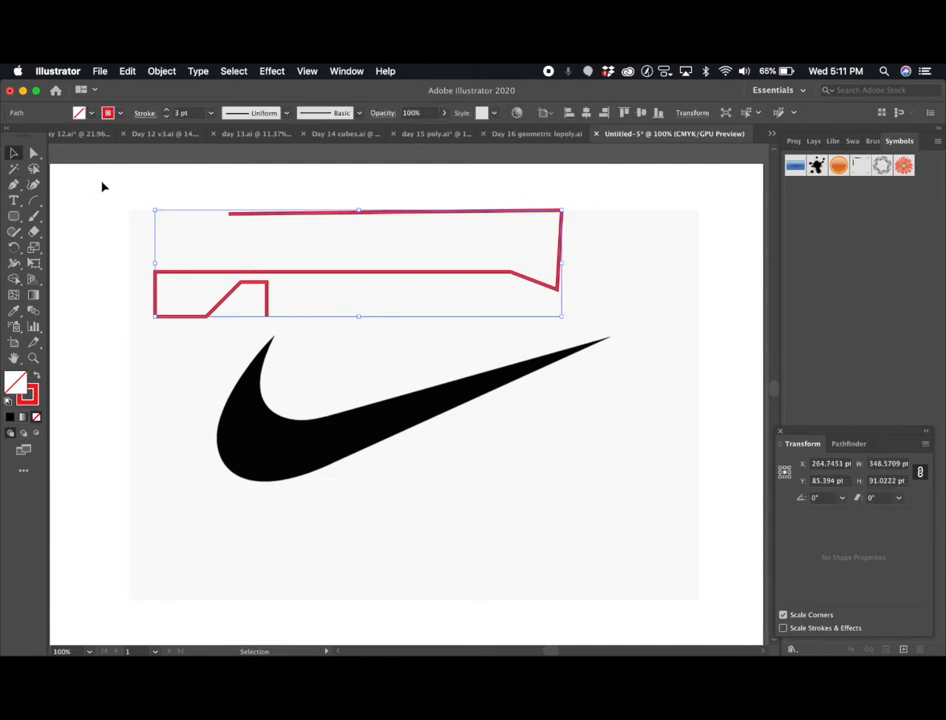
{"action": "key", "text": "BackSpace"}
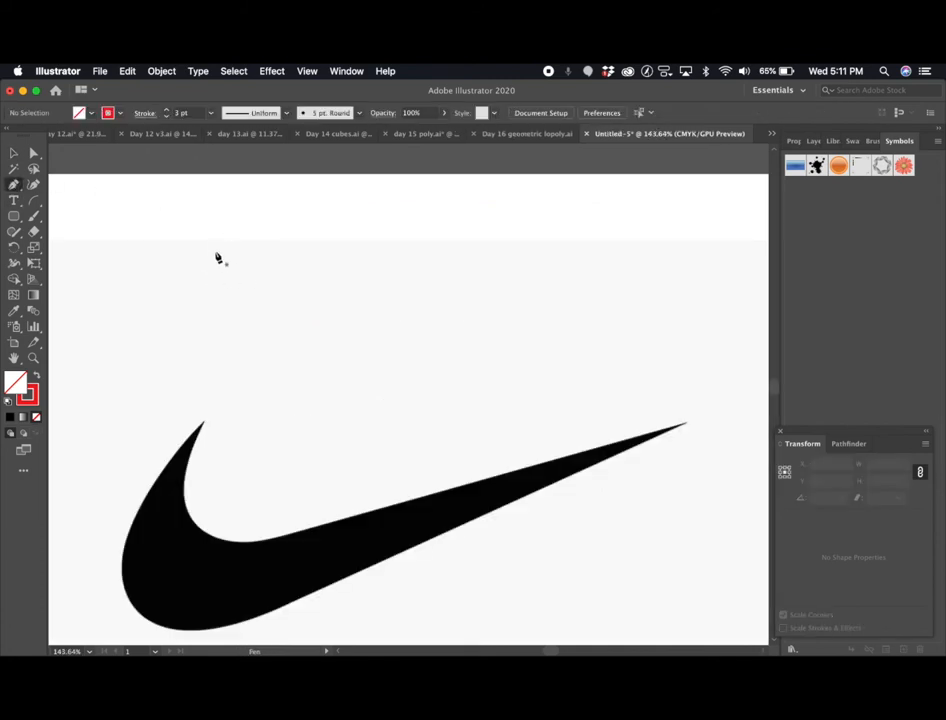
- Draw a closed Pen practice path above the swoosh with two curved segments and a straight closing segment
{"action": "left_click", "coordinate": [216, 252]}
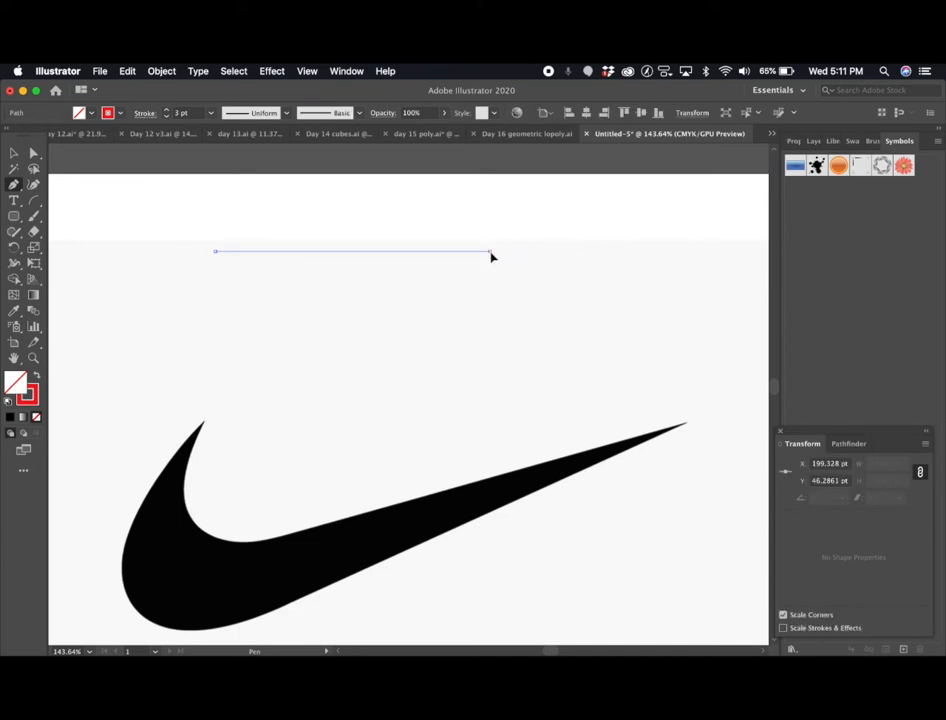
{"action": "mouse_move", "coordinate": [490, 252]}
{"action": "left_mouse_down"}
{"action": "mouse_move", "coordinate": [536, 312]}
{"action": "mouse_move", "coordinate": [606, 330]}
{"action": "mouse_move", "coordinate": [627, 281]}
{"action": "mouse_move", "coordinate": [623, 224]}
{"action": "mouse_move", "coordinate": [608, 205]}
{"action": "mouse_move", "coordinate": [610, 236]}
{"action": "mouse_move", "coordinate": [560, 291]}
{"action": "mouse_move", "coordinate": [503, 296]}
{"action": "mouse_move", "coordinate": [489, 273]}
{"action": "mouse_move", "coordinate": [490, 264]}
{"action": "mouse_move", "coordinate": [570, 251]}
{"action": "mouse_move", "coordinate": [653, 266]}
{"action": "mouse_move", "coordinate": [653, 319]}
{"action": "mouse_move", "coordinate": [610, 350]}
{"action": "mouse_move", "coordinate": [553, 340]}
{"action": "mouse_move", "coordinate": [511, 253]}
{"action": "mouse_move", "coordinate": [517, 207]}
{"action": "mouse_move", "coordinate": [580, 150]}
{"action": "mouse_move", "coordinate": [695, 171]}
{"action": "mouse_move", "coordinate": [590, 281]}
{"action": "mouse_move", "coordinate": [548, 289]}
{"action": "left_mouse_up"}
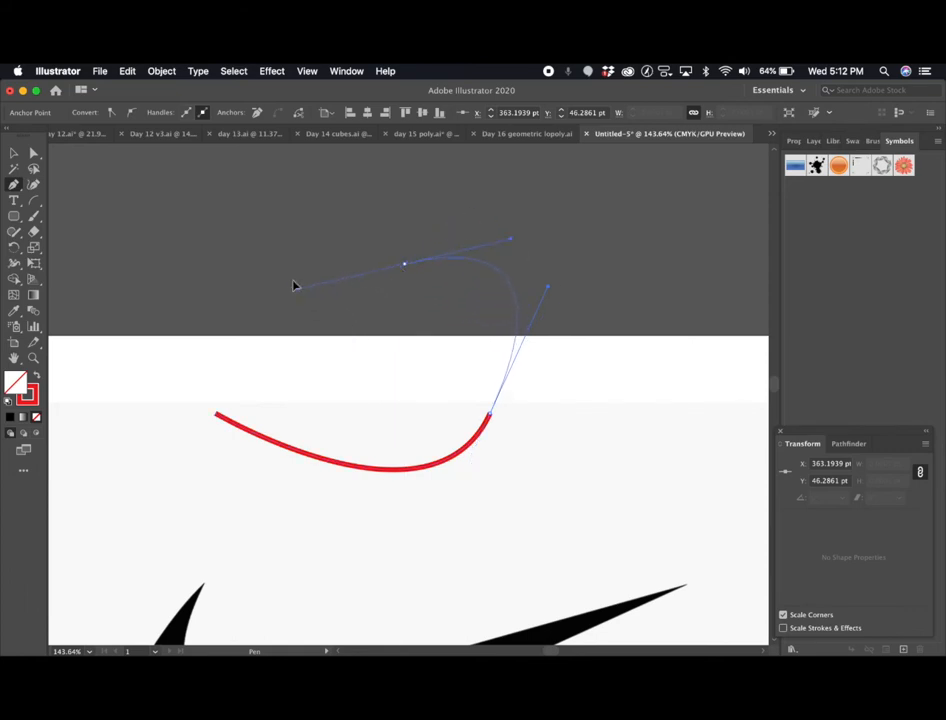
{"action": "left_click_drag", "start_coordinate": [280, 245], "coordinate": [289, 267]}
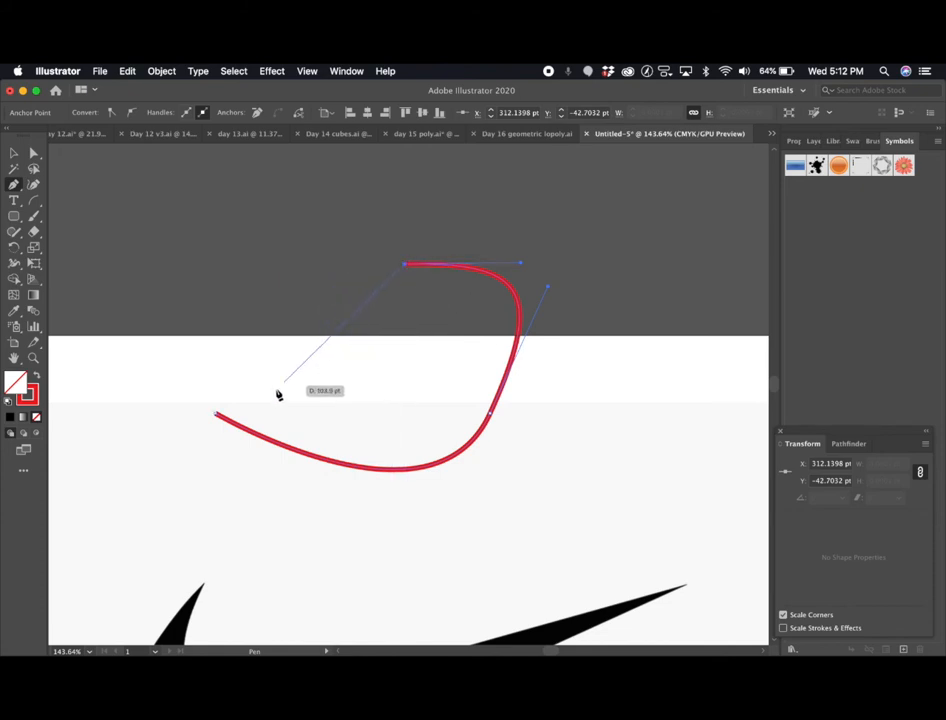
{"action": "left_click", "coordinate": [216, 414]}
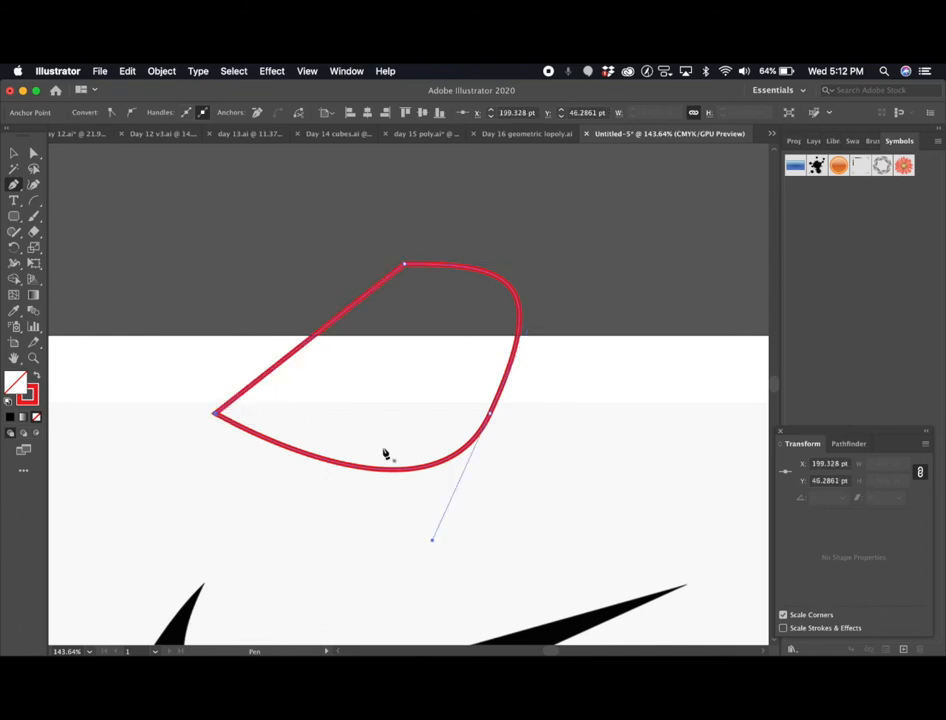
- Delete the closed curved practice path
{"action": "left_click", "coordinate": [14, 154]}
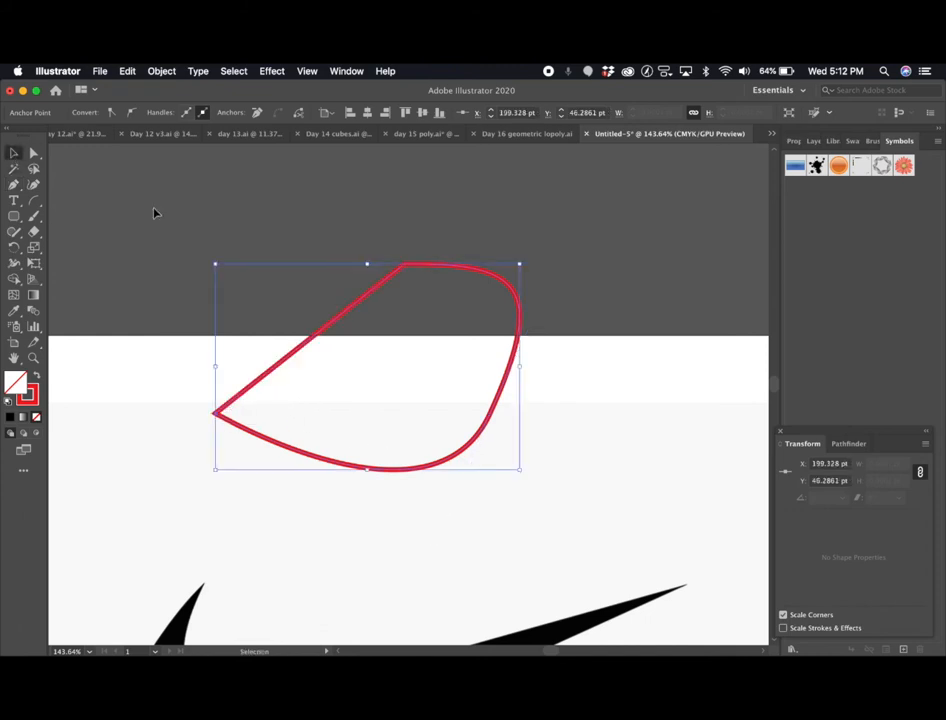
{"action": "key", "text": "Delete"}
{"action": "key", "text": "Delete"}
- Trace the swoosh's upper edge with the Pen tool from its right tip, curving around the inner bend to the left tip
{"action": "scroll", "coordinate": [408, 357], "scroll_direction": "down", "scroll_amount": 2}
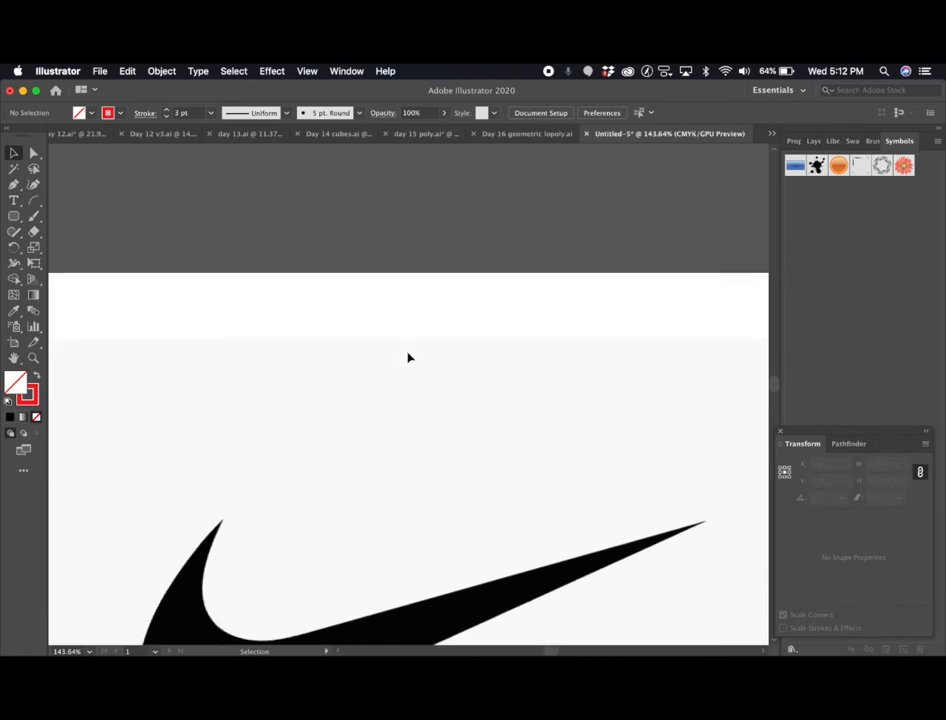
{"action": "scroll", "coordinate": [408, 357], "scroll_direction": "down", "scroll_amount": 2}
{"action": "scroll", "coordinate": [360, 423], "scroll_direction": "down", "scroll_amount": 5}
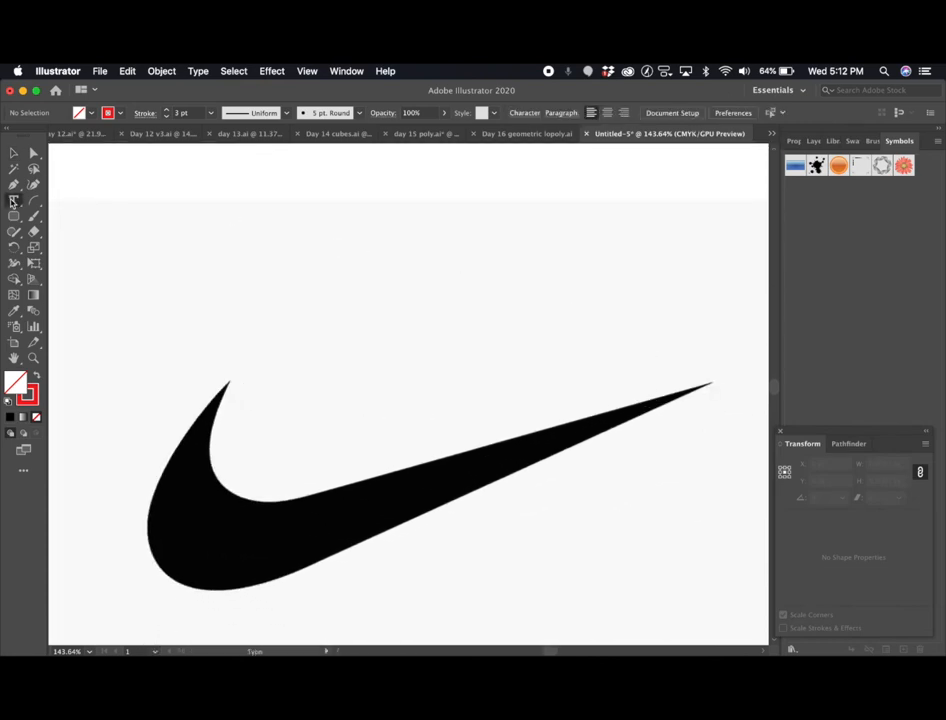
{"action": "left_click", "coordinate": [13, 184]}
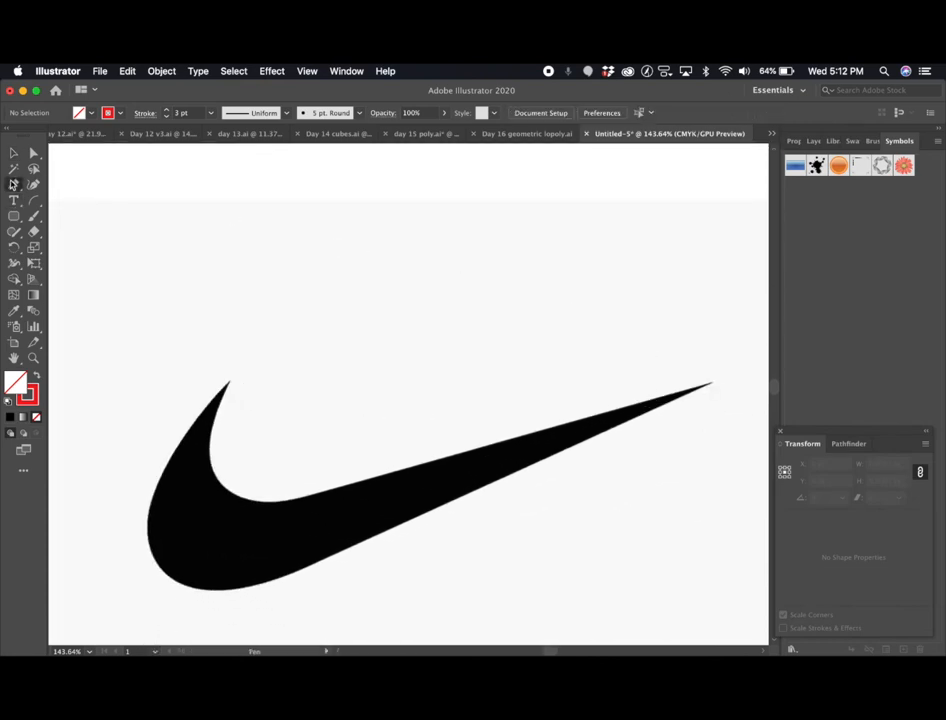
{"action": "left_click", "coordinate": [711, 383]}
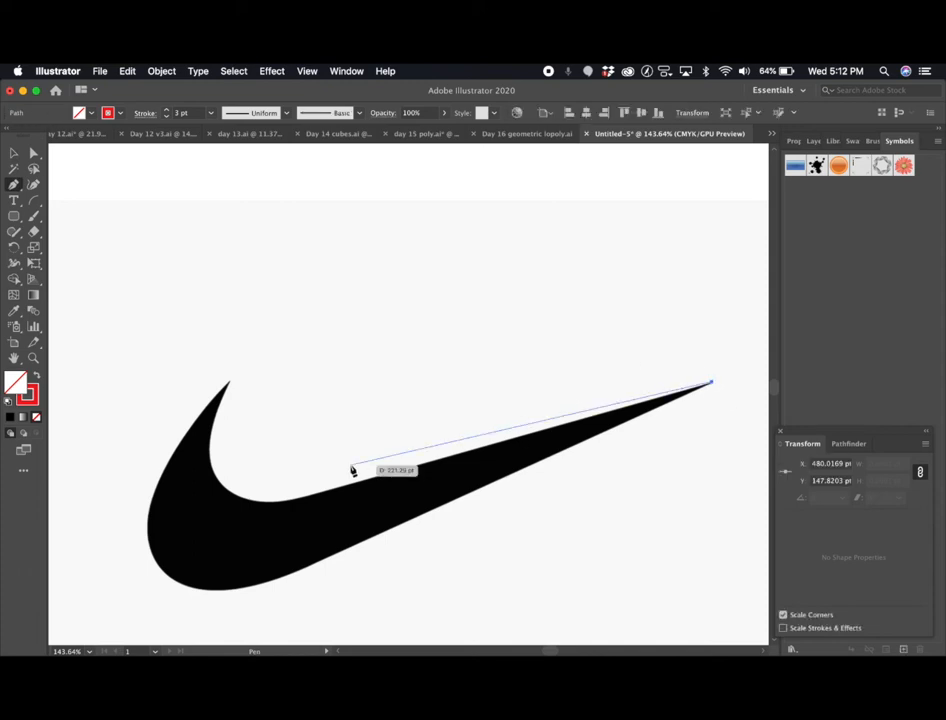
{"action": "left_click", "coordinate": [295, 501]}
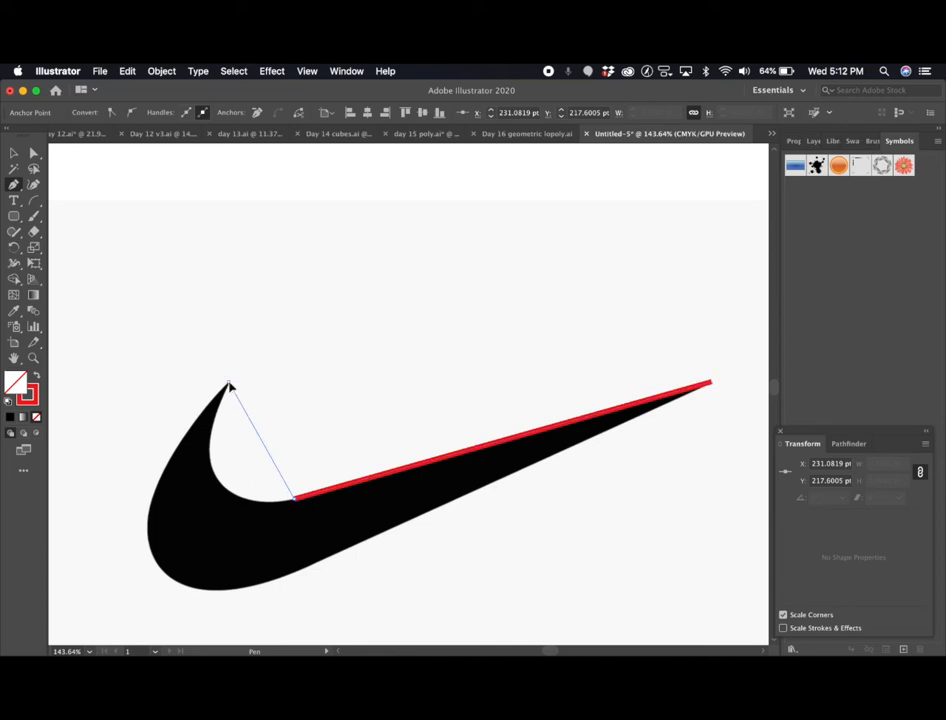
{"action": "mouse_move", "coordinate": [229, 384]}
{"action": "left_mouse_down"}
{"action": "mouse_move", "coordinate": [217, 319]}
{"action": "mouse_move", "coordinate": [262, 260]}
{"action": "mouse_move", "coordinate": [296, 238]}
{"action": "left_mouse_up"}
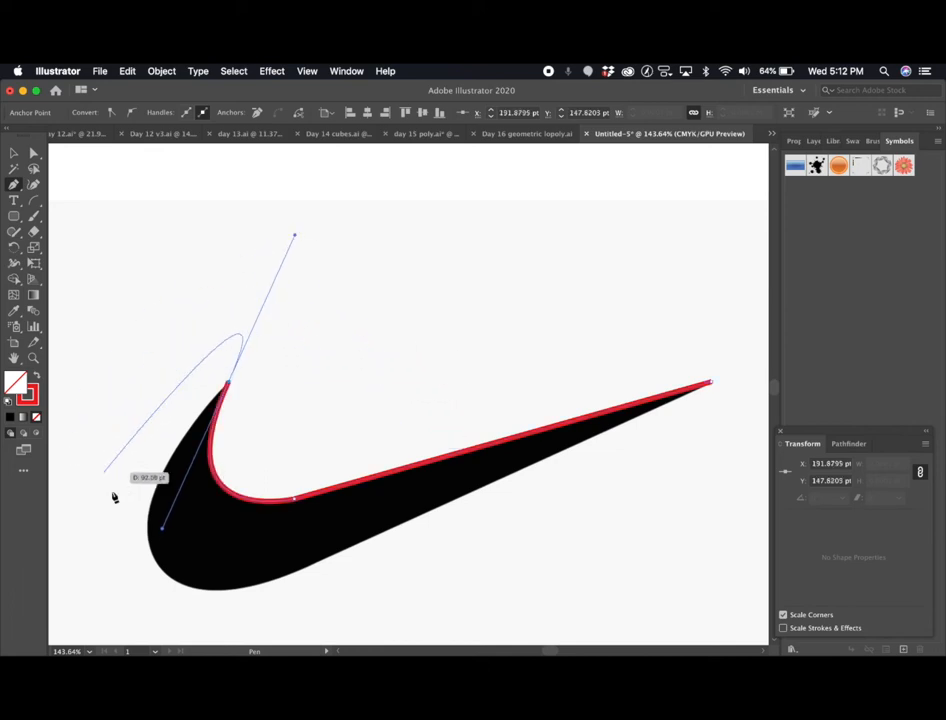
- Undo the looping segment, remove the outgoing handle at the left tip, and curve the path down the swoosh's outer edge
{"action": "left_click", "coordinate": [147, 538]}
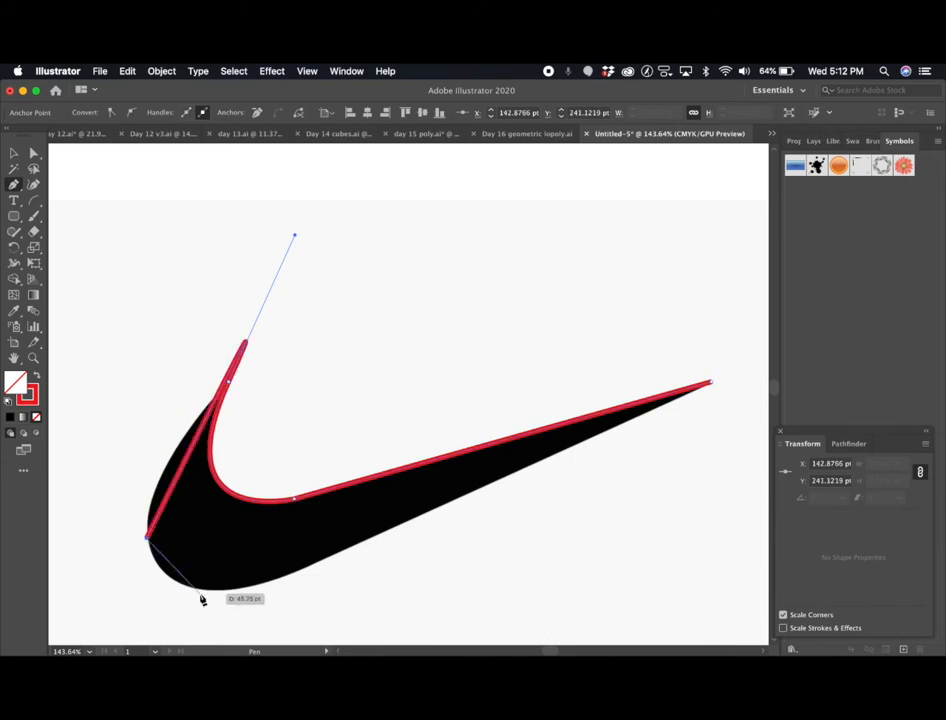
{"action": "key", "text": "super+z"}
{"action": "left_click", "coordinate": [229, 382]}
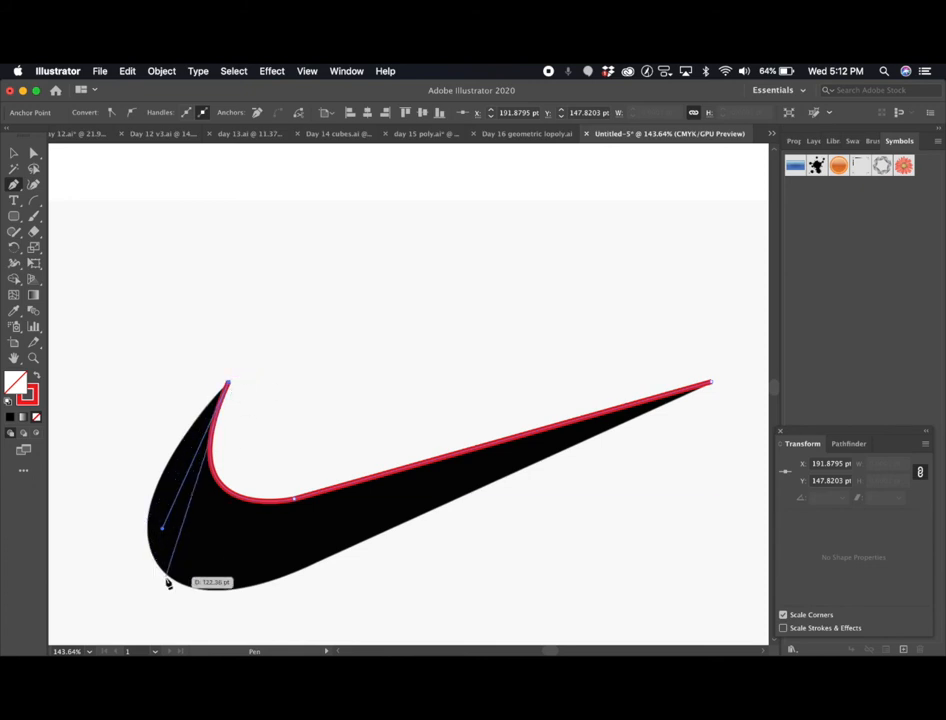
{"action": "left_click_drag", "start_coordinate": [166, 576], "coordinate": [228, 547]}
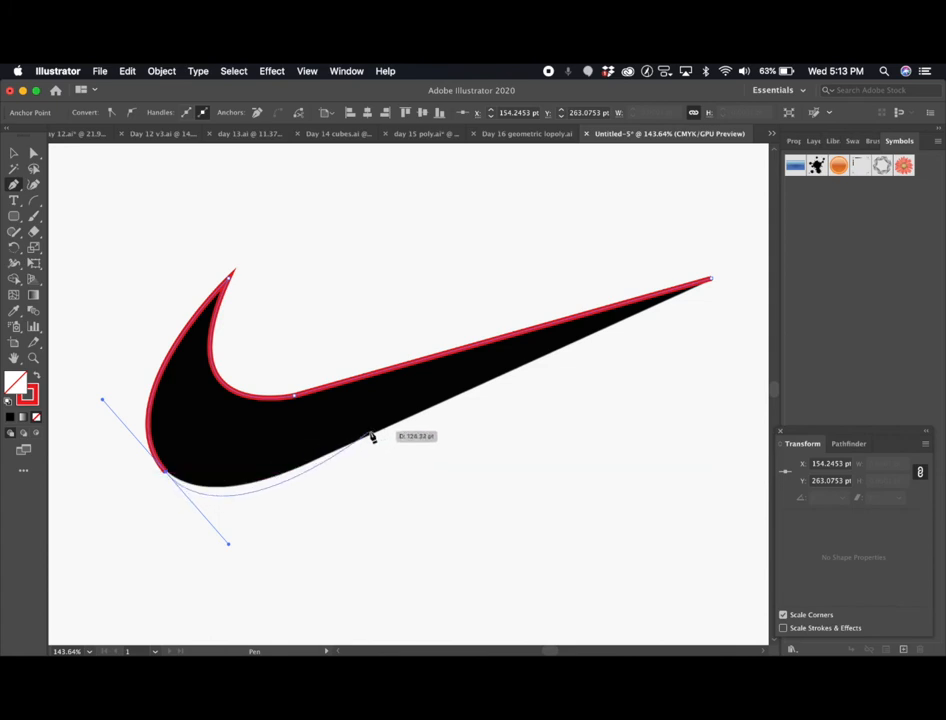
- Remove the lower-left anchor's outgoing handle, curve the path along the swoosh's underside, and close it at the right tip
{"action": "left_click", "coordinate": [167, 473]}
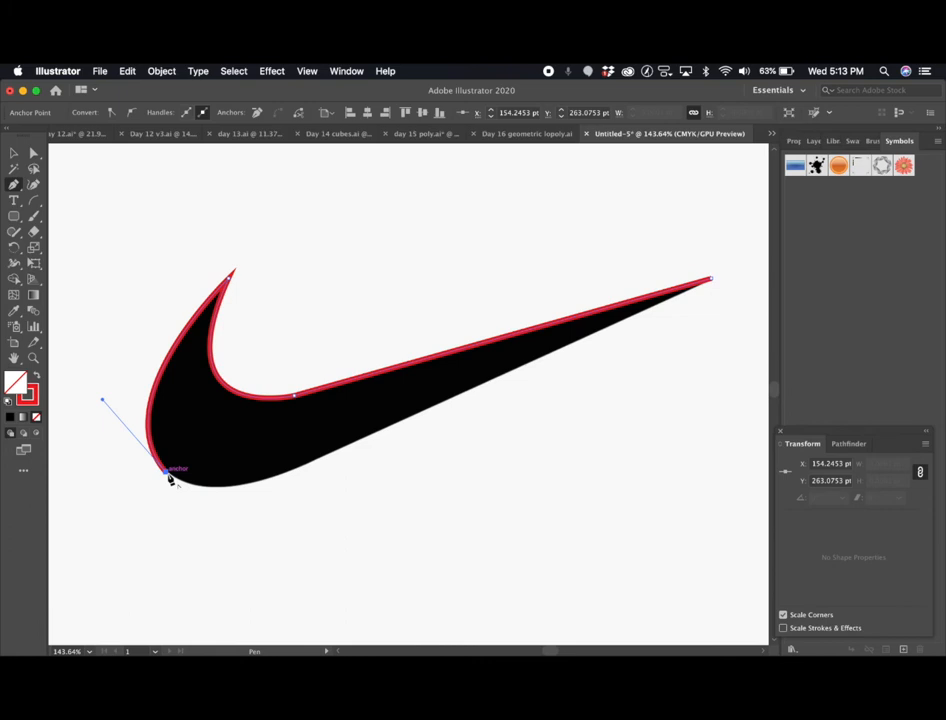
{"action": "left_click", "coordinate": [304, 465]}
{"action": "left_click_drag", "start_coordinate": [346, 458], "coordinate": [602, 333]}
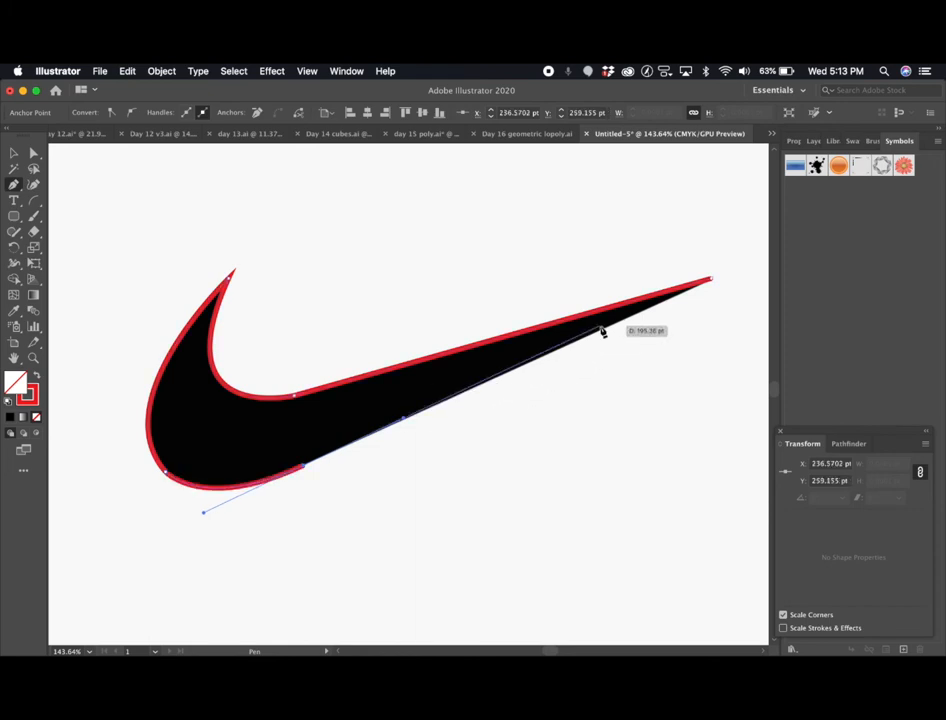
{"action": "left_click", "coordinate": [711, 280]}
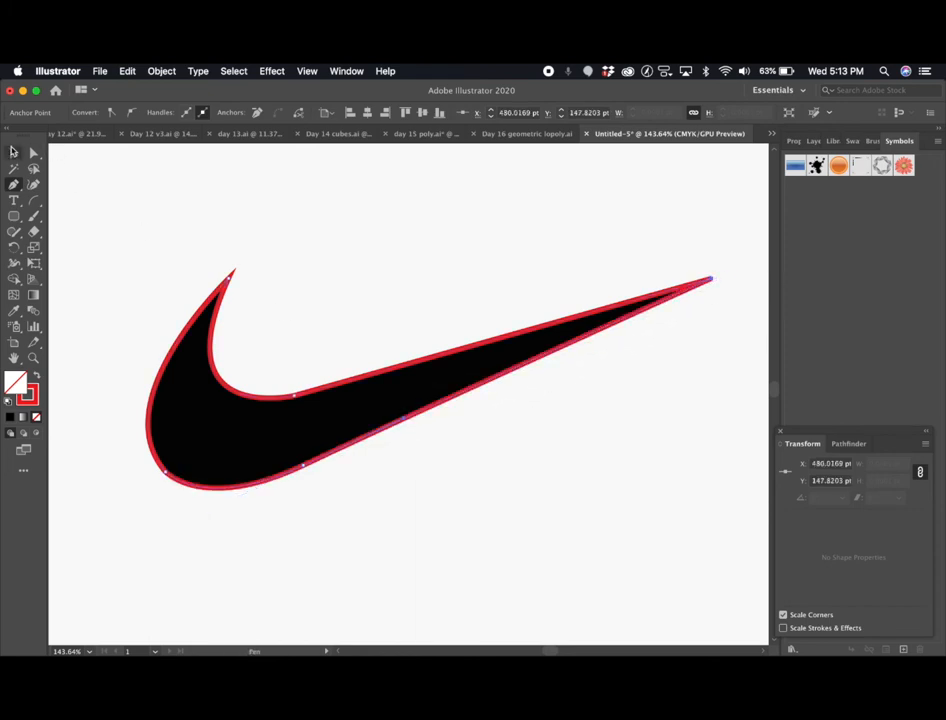
- Move the finished red outline up off the black swoosh and unlock all objects
{"action": "left_click", "coordinate": [14, 152]}
{"action": "left_click_drag", "start_coordinate": [213, 344], "coordinate": [213, 239]}
{"action": "left_click", "coordinate": [300, 470]}
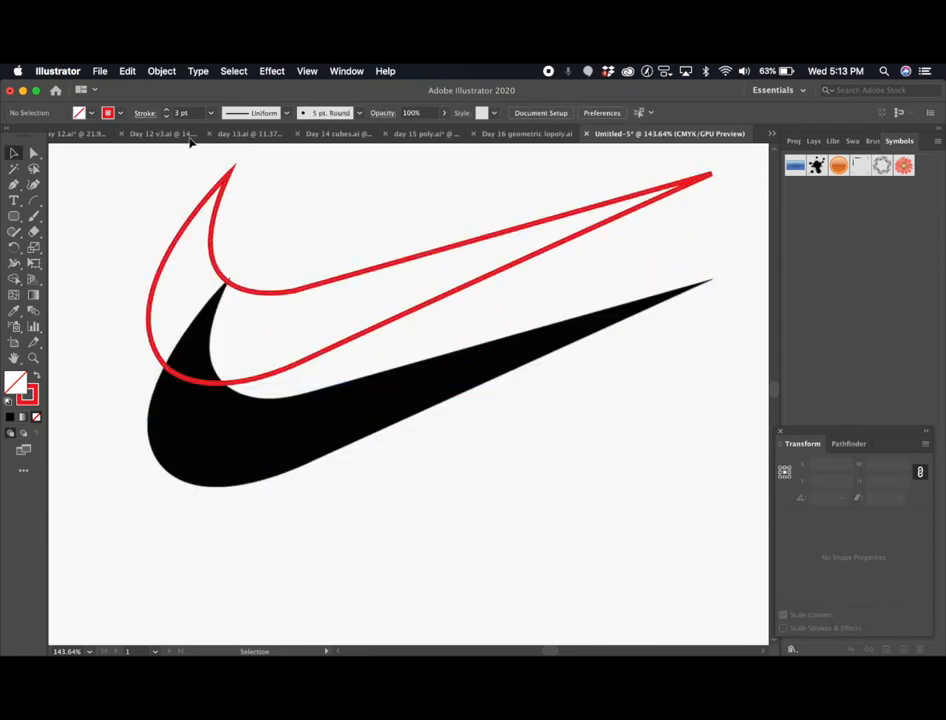
{"action": "left_click", "coordinate": [158, 71]}
{"action": "left_click", "coordinate": [176, 169]}
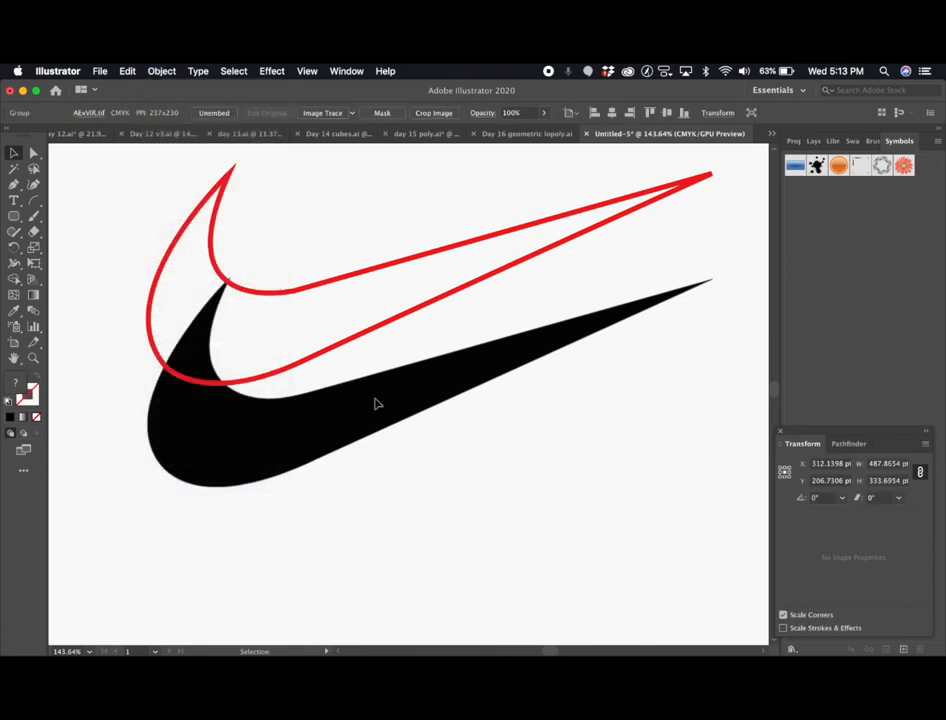
{"action": "left_click", "coordinate": [178, 70]}
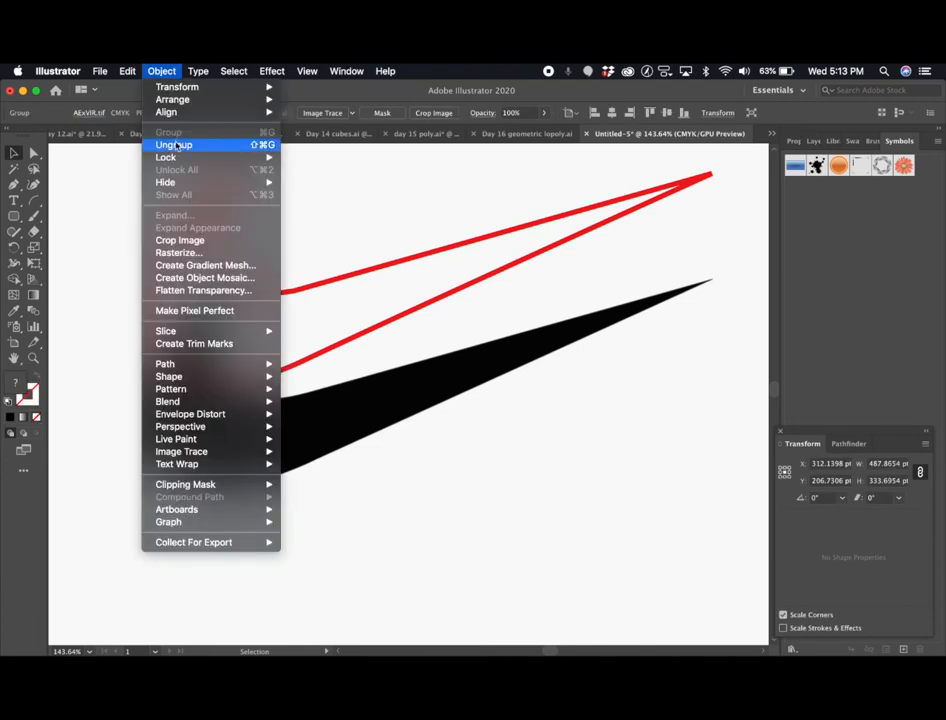
{"action": "left_click", "coordinate": [460, 440]}
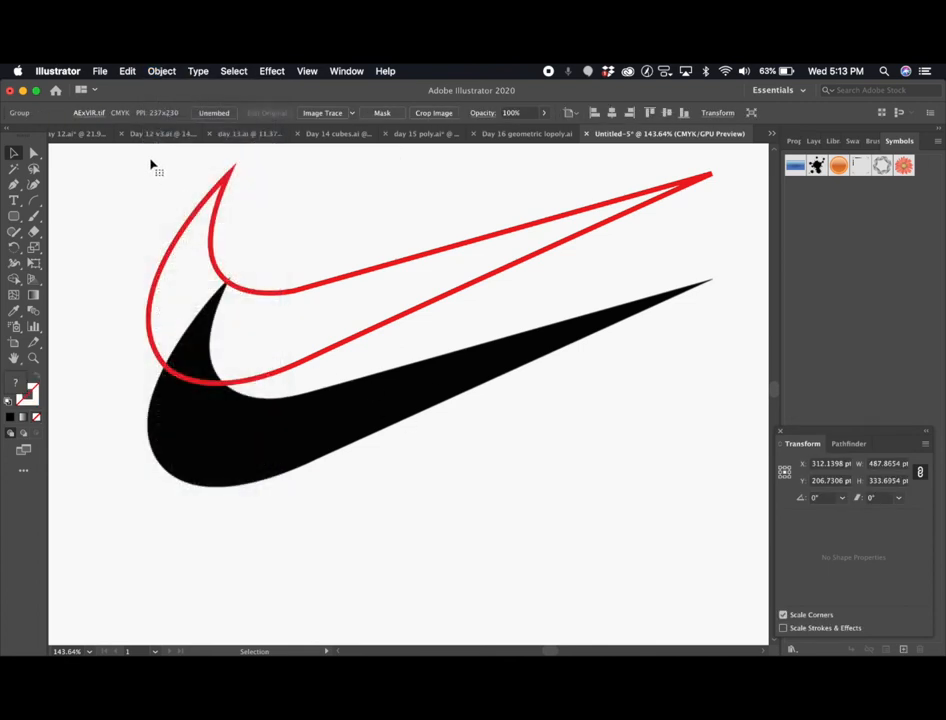
{"action": "left_click", "coordinate": [160, 71]}
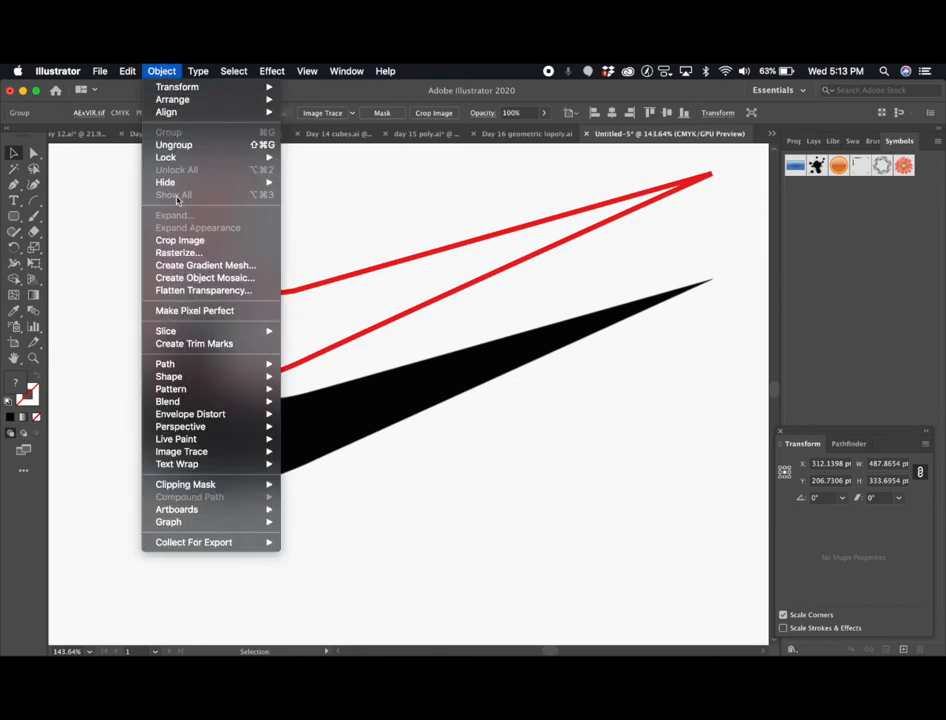
{"action": "left_click", "coordinate": [485, 474]}
- Shift the reference image past the artboard's left edge and place the red swoosh outline beside it on the artboard
{"action": "key", "text": "super+minus"}
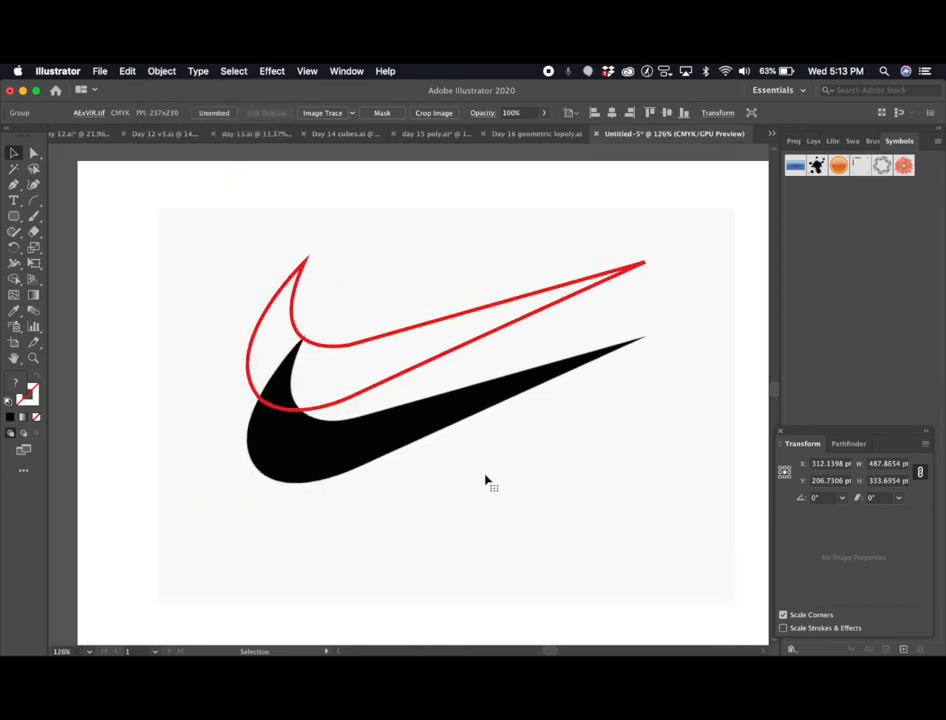
{"action": "scroll", "coordinate": [485, 477], "scroll_direction": "down", "scroll_amount": 2}
{"action": "left_click_drag", "start_coordinate": [430, 412], "coordinate": [303, 220]}
{"action": "left_click", "coordinate": [583, 390]}
{"action": "left_click_drag", "start_coordinate": [583, 390], "coordinate": [194, 400]}
{"action": "left_click_drag", "start_coordinate": [308, 237], "coordinate": [473, 406]}
- Set the traced swoosh's stroke to none and its fill to black
{"action": "left_click", "coordinate": [108, 114]}
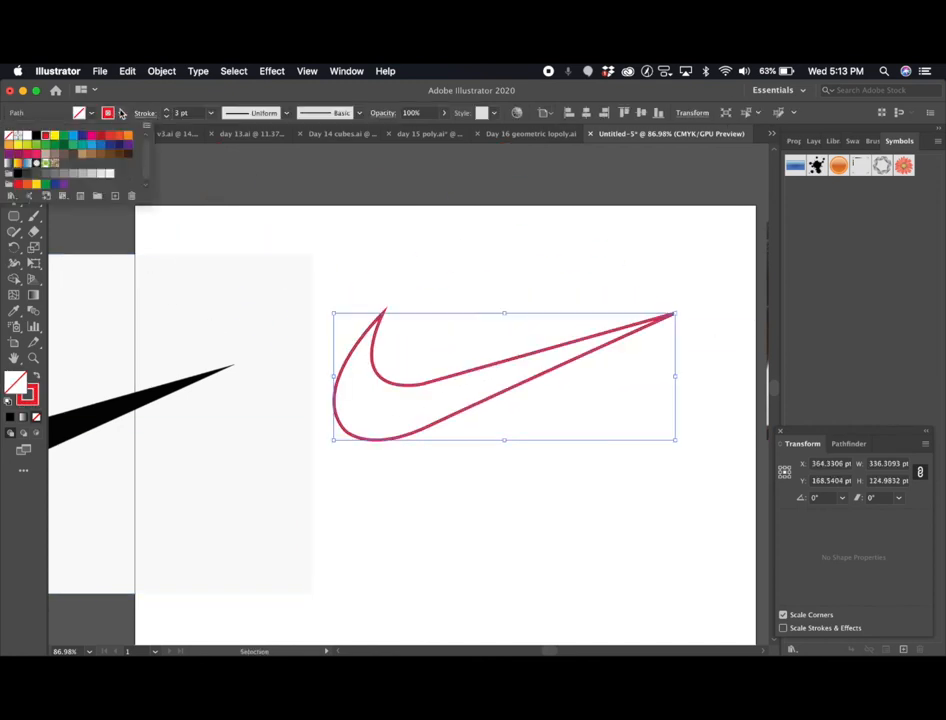
{"action": "left_click", "coordinate": [12, 138]}
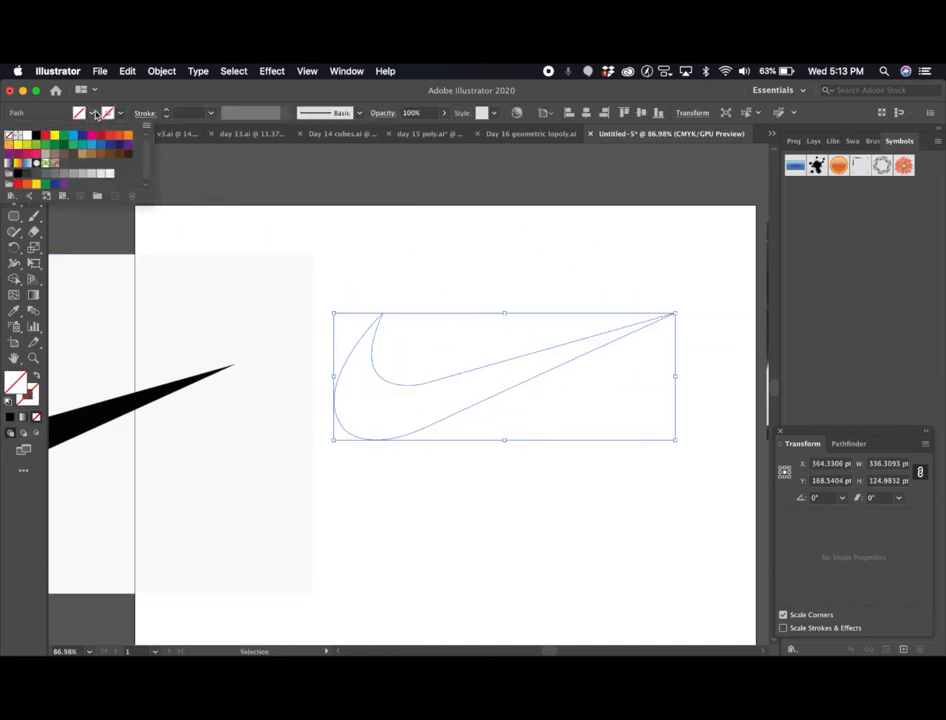
{"action": "left_click", "coordinate": [91, 114]}
{"action": "left_click", "coordinate": [18, 155]}
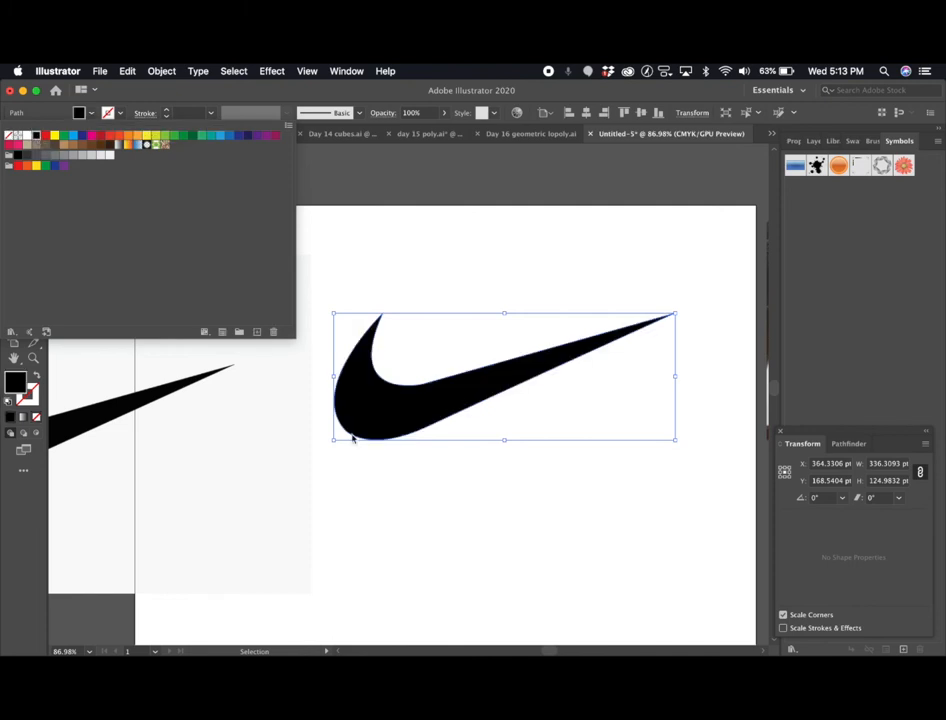
{"action": "key", "text": "Escape"}
- Move the reference image and the traced swoosh together up off the artboard
{"action": "scroll", "coordinate": [399, 477], "scroll_direction": "down", "scroll_amount": 4}
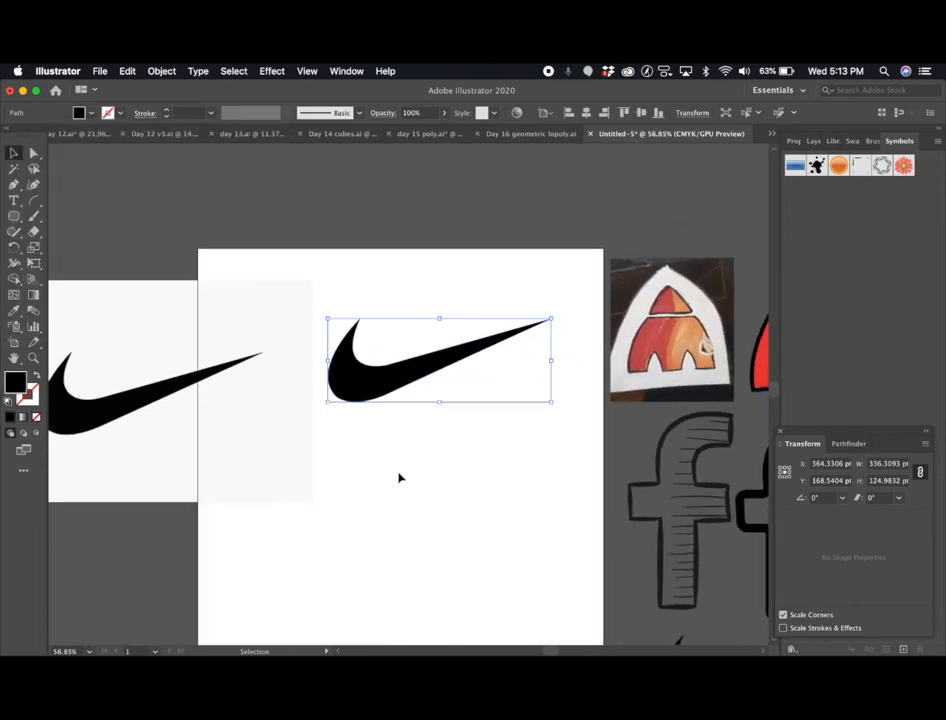
{"action": "left_click_drag", "start_coordinate": [171, 429], "coordinate": [308, 224]}
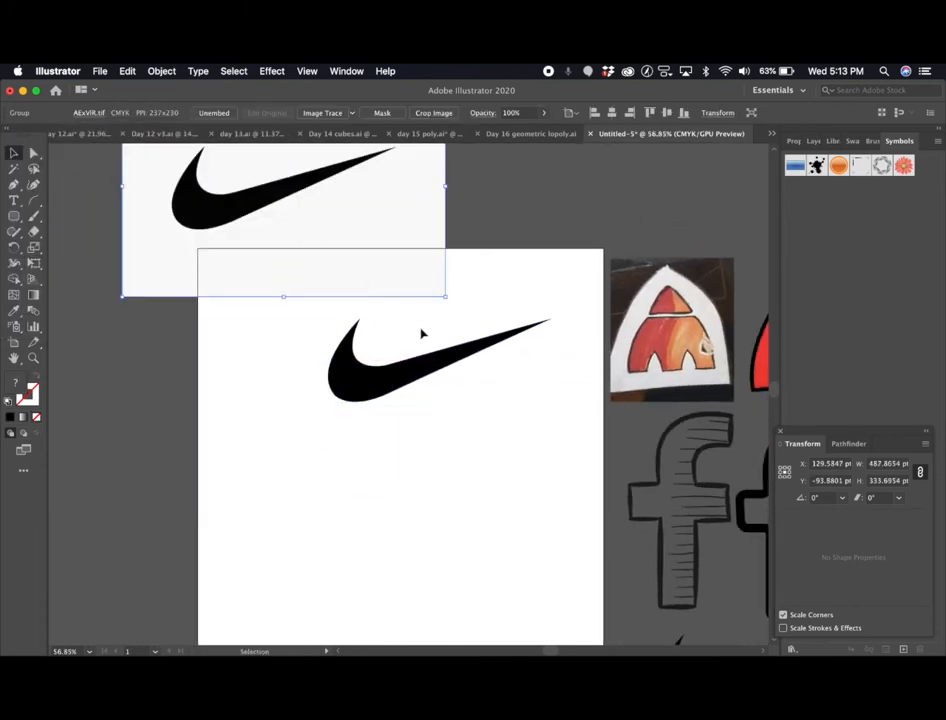
{"action": "left_click_drag", "start_coordinate": [537, 190], "coordinate": [416, 323]}
{"action": "left_click_drag", "start_coordinate": [391, 381], "coordinate": [568, 230]}
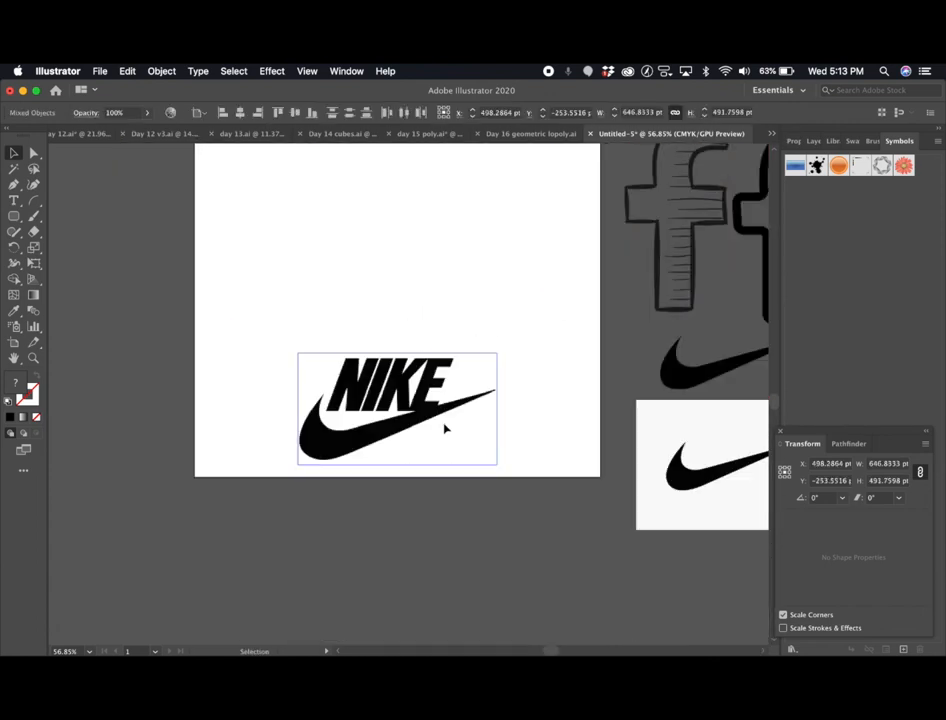
- Move the NIKE logo image to the upper part of the artboard and enlarge it to nearly the artboard's width
{"action": "left_click_drag", "start_coordinate": [272, 321], "coordinate": [511, 487]}
{"action": "left_click_drag", "start_coordinate": [424, 322], "coordinate": [431, 146]}
{"action": "scroll", "coordinate": [382, 333], "scroll_direction": "up", "scroll_amount": 5}
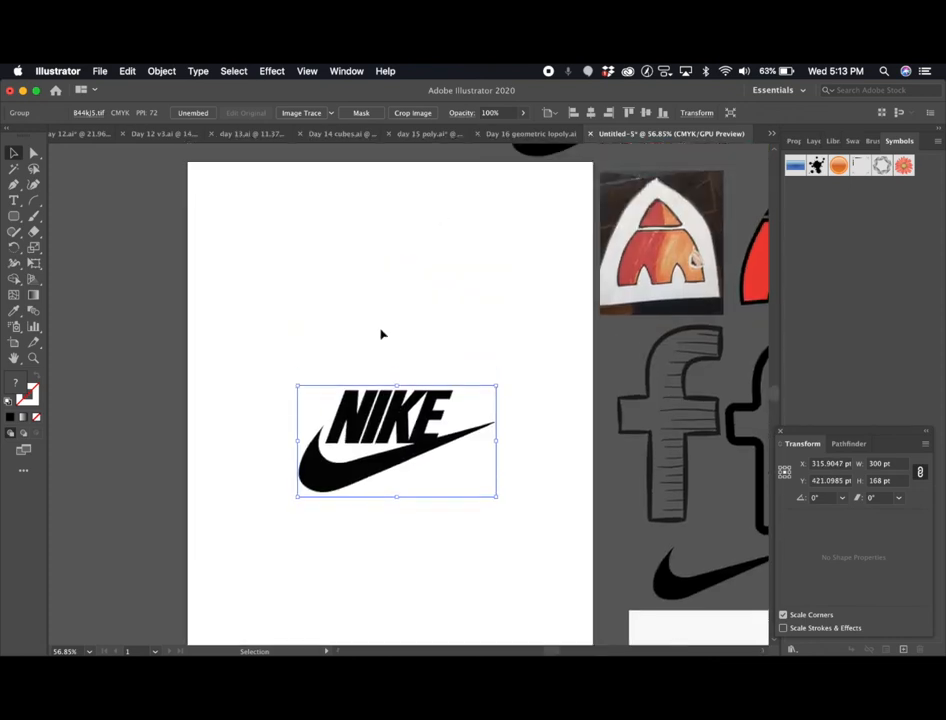
{"action": "left_click_drag", "start_coordinate": [375, 396], "coordinate": [312, 212]}
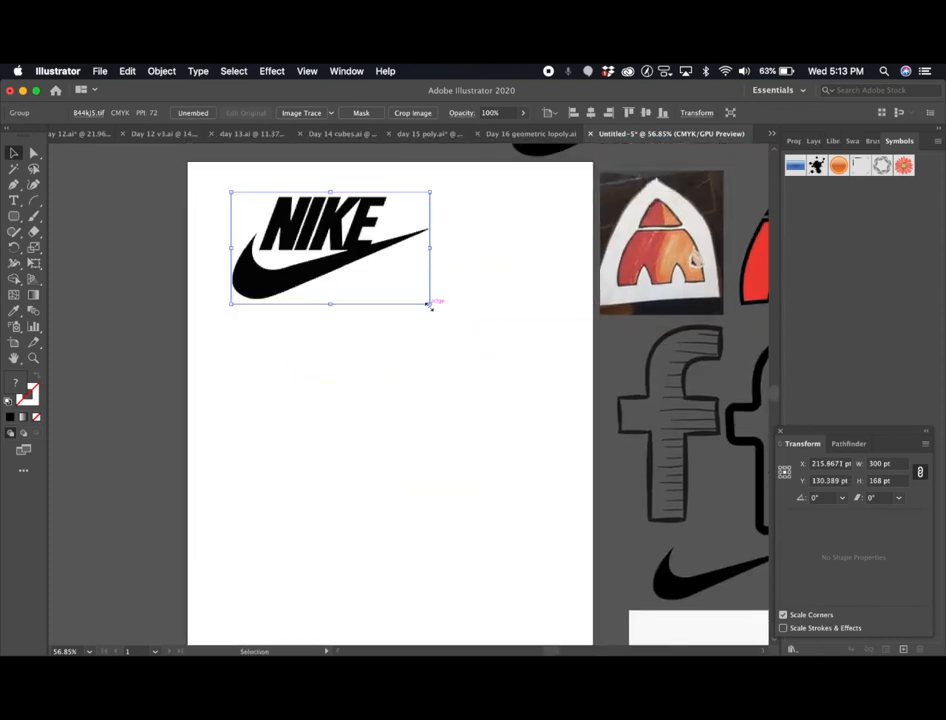
{"action": "left_click_drag", "start_coordinate": [429, 302], "coordinate": [547, 407]}
{"action": "left_click", "coordinate": [427, 471]}
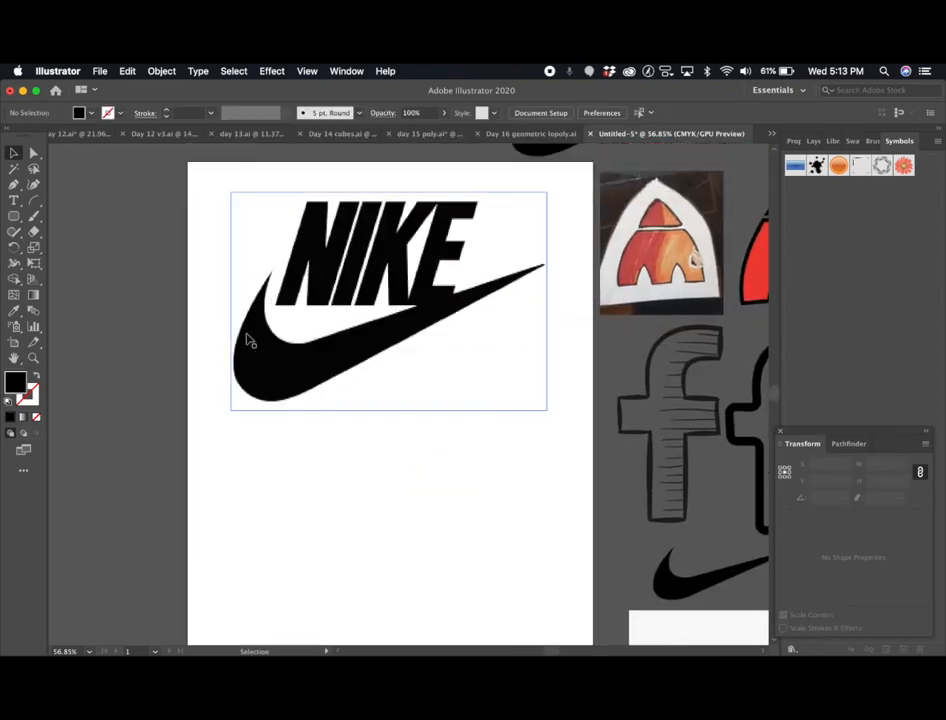
- Begin tracing the letter N of the NIKE logo with straight Pen segments along its corners
{"action": "left_click", "coordinate": [308, 203]}
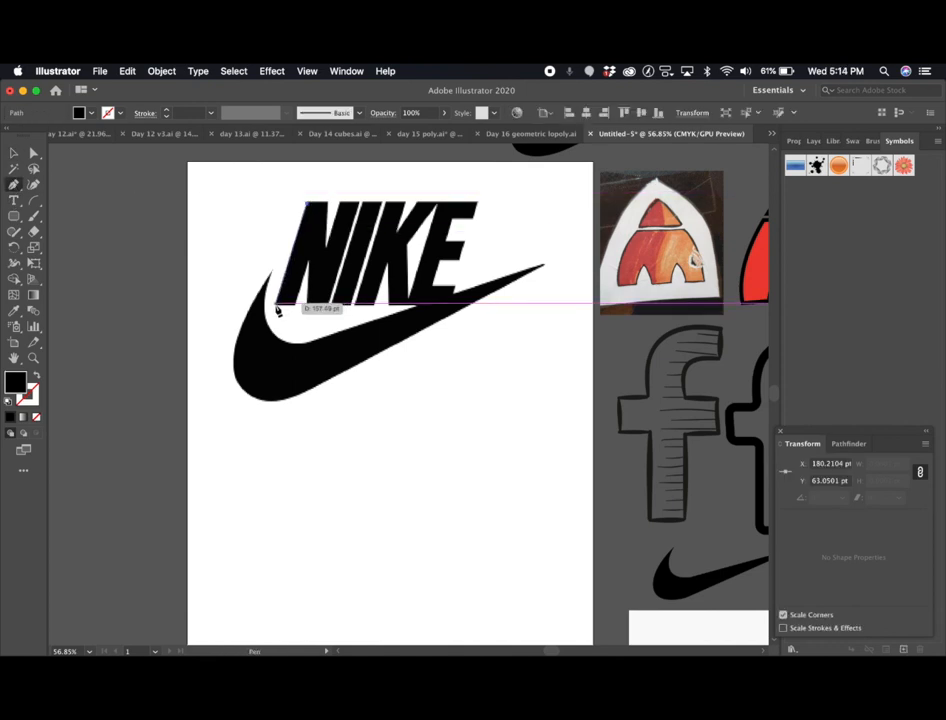
{"action": "left_click", "coordinate": [276, 303]}
{"action": "left_click", "coordinate": [307, 302]}
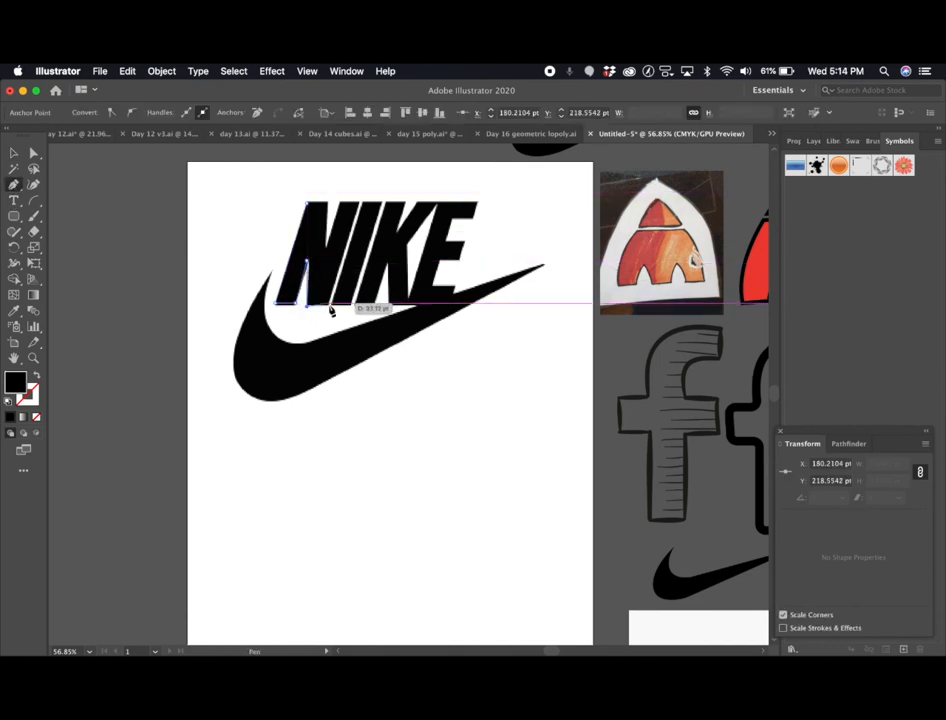
{"action": "left_click", "coordinate": [329, 303]}
{"action": "left_click", "coordinate": [358, 203]}
{"action": "left_click", "coordinate": [339, 203]}
- Set the partly traced N path's fill to none and its stroke to red
{"action": "left_click", "coordinate": [13, 152]}
{"action": "left_click", "coordinate": [91, 114]}
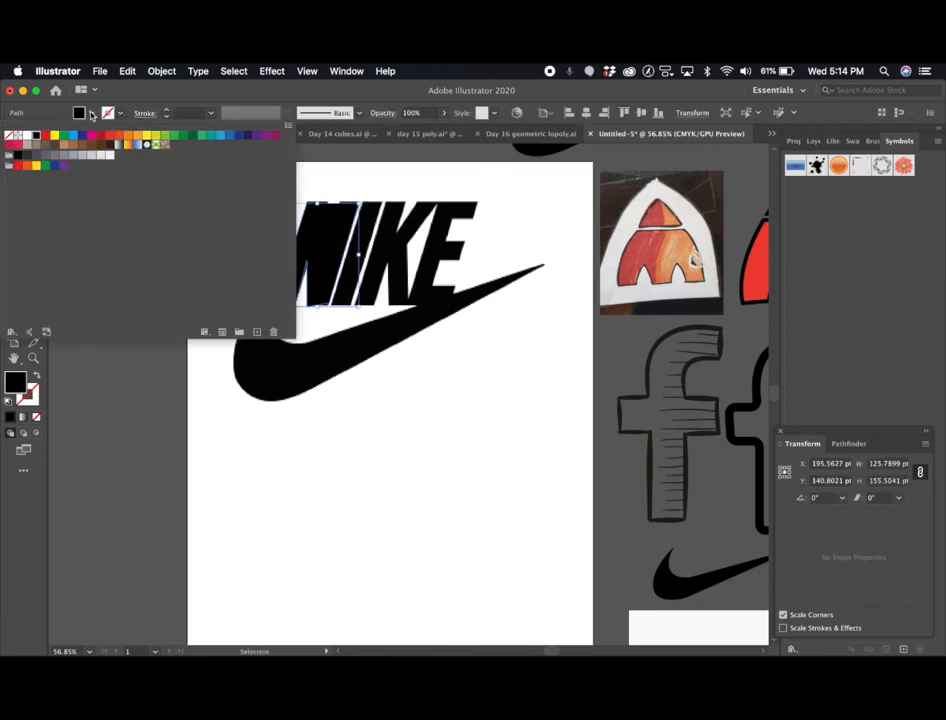
{"action": "left_click", "coordinate": [8, 135]}
{"action": "left_click", "coordinate": [120, 113]}
{"action": "left_click", "coordinate": [45, 135]}
- Complete the N outline with straight Pen segments through its upper inner notch and top edge, closing the path at the upper-left corner
{"action": "scroll", "coordinate": [380, 219], "scroll_direction": "up", "scroll_amount": 5}
{"action": "scroll", "coordinate": [380, 219], "scroll_direction": "left", "scroll_amount": 3}
{"action": "left_click", "coordinate": [13, 186]}
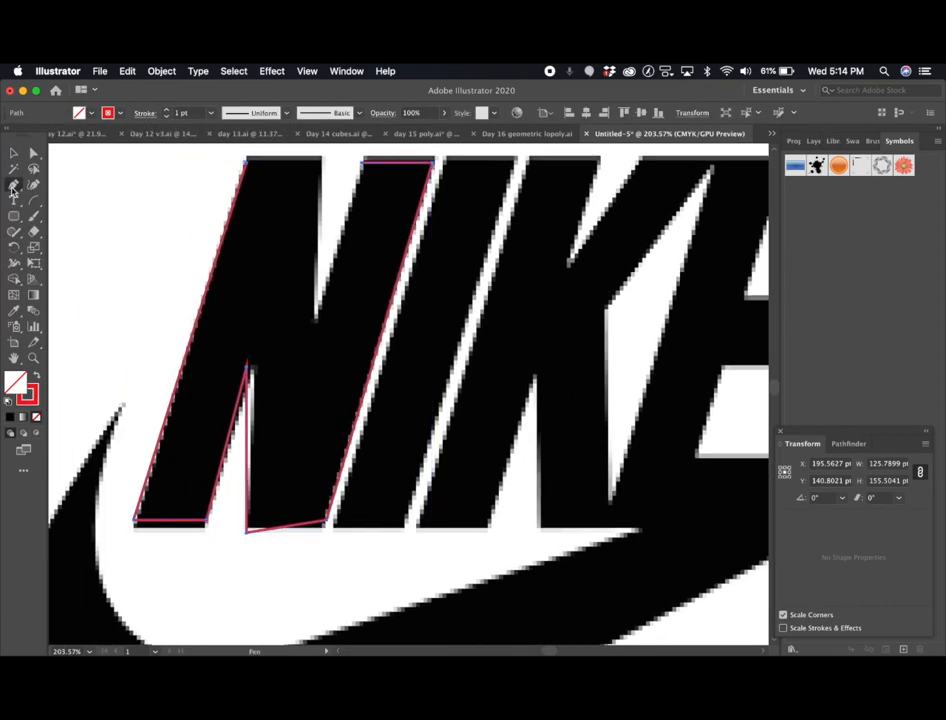
{"action": "left_click", "coordinate": [315, 320]}
{"action": "left_click", "coordinate": [320, 158]}
{"action": "left_click", "coordinate": [245, 158]}
{"action": "key", "text": "v"}
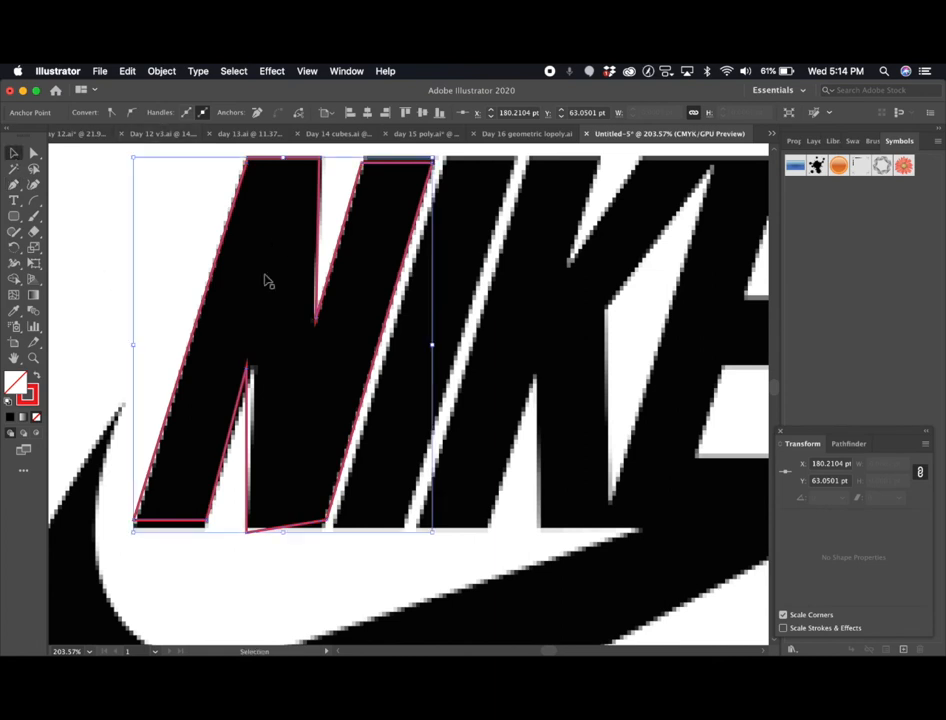
- Fill the closed N shape with yellow
{"action": "left_click", "coordinate": [184, 369]}
{"action": "left_click", "coordinate": [91, 113]}
{"action": "left_click", "coordinate": [54, 135]}
{"action": "left_click", "coordinate": [440, 327]}
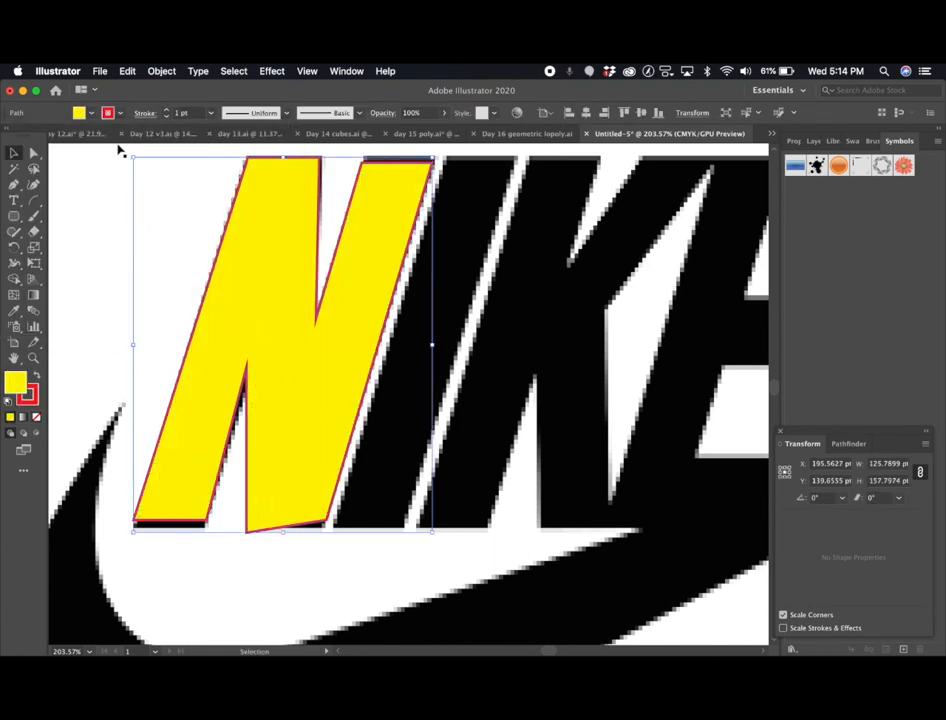
- Align the N with the reference by lowering its bottom-right corner and left foot edge and raising the right stem's top edge
{"action": "left_click", "coordinate": [35, 153]}
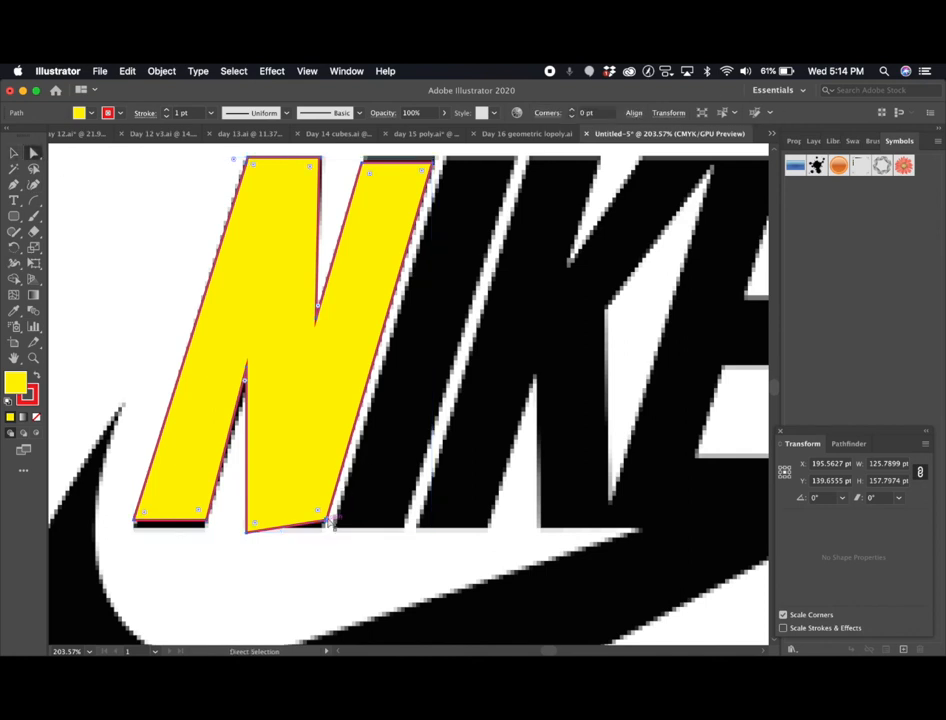
{"action": "left_click_drag", "start_coordinate": [328, 518], "coordinate": [327, 531]}
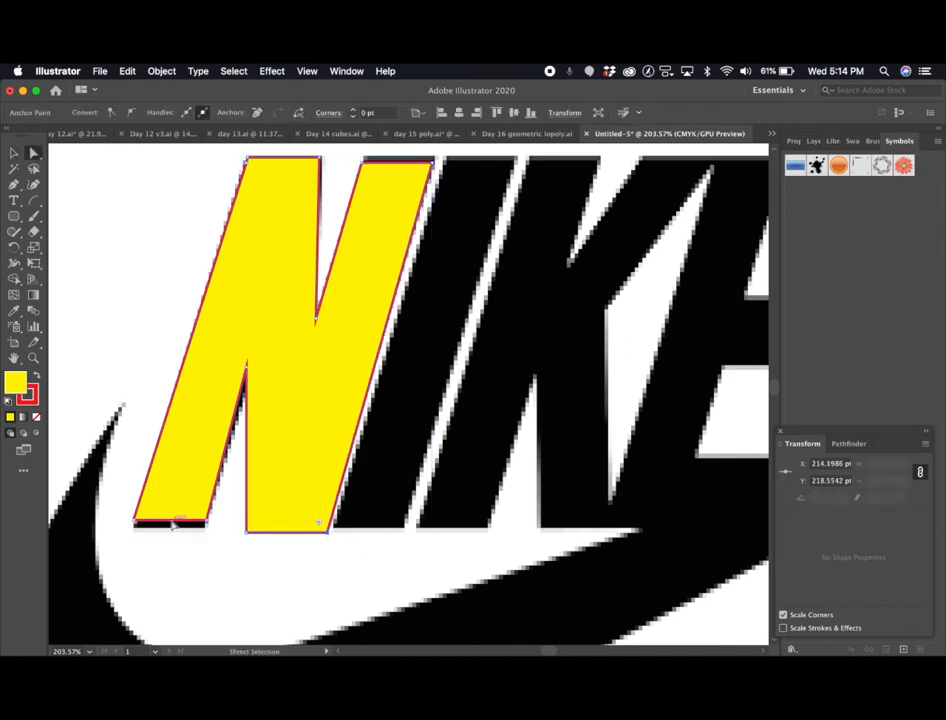
{"action": "left_click_drag", "start_coordinate": [173, 524], "coordinate": [173, 531]}
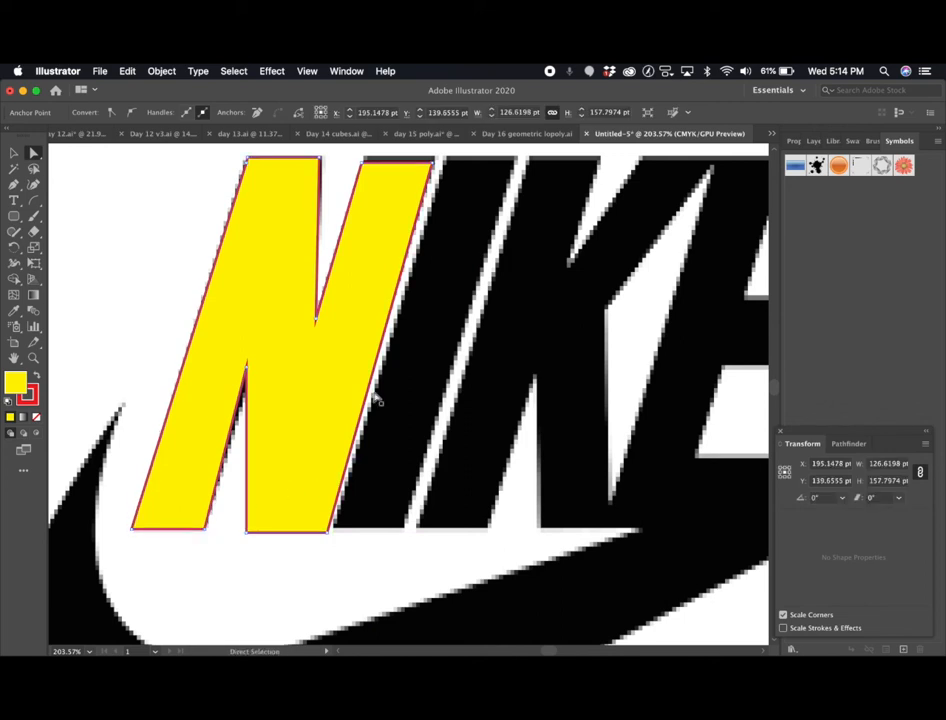
{"action": "scroll", "coordinate": [378, 400], "scroll_direction": "up", "scroll_amount": 3}
{"action": "left_click_drag", "start_coordinate": [374, 224], "coordinate": [374, 221]}
- Select the whole N shape and set its fill to black
{"action": "scroll", "coordinate": [372, 310], "scroll_direction": "down", "scroll_amount": 5}
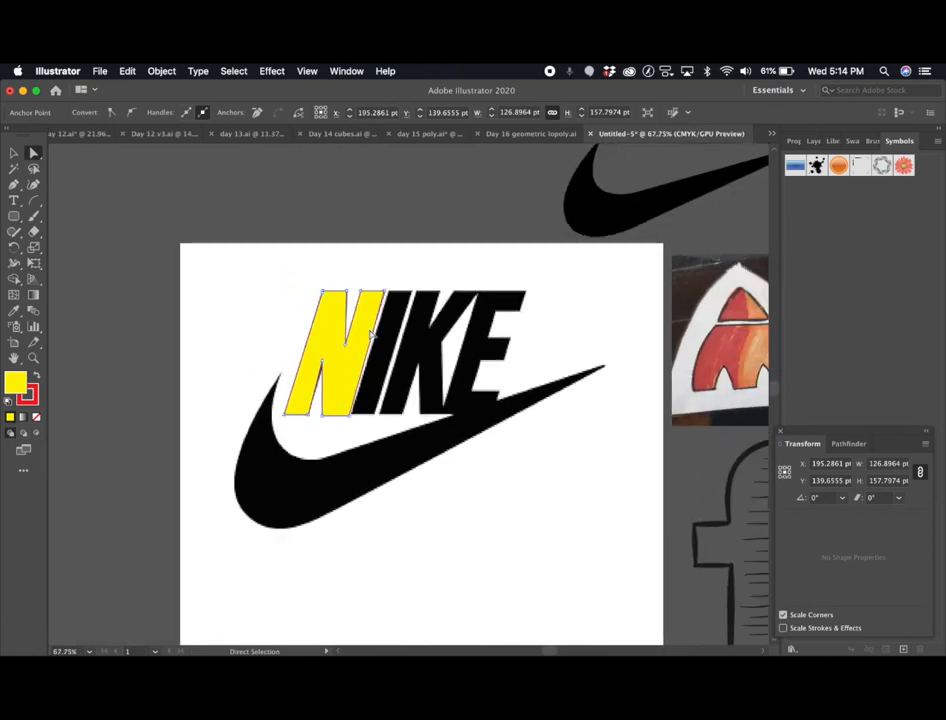
{"action": "left_click", "coordinate": [333, 340]}
{"action": "left_click", "coordinate": [89, 114]}
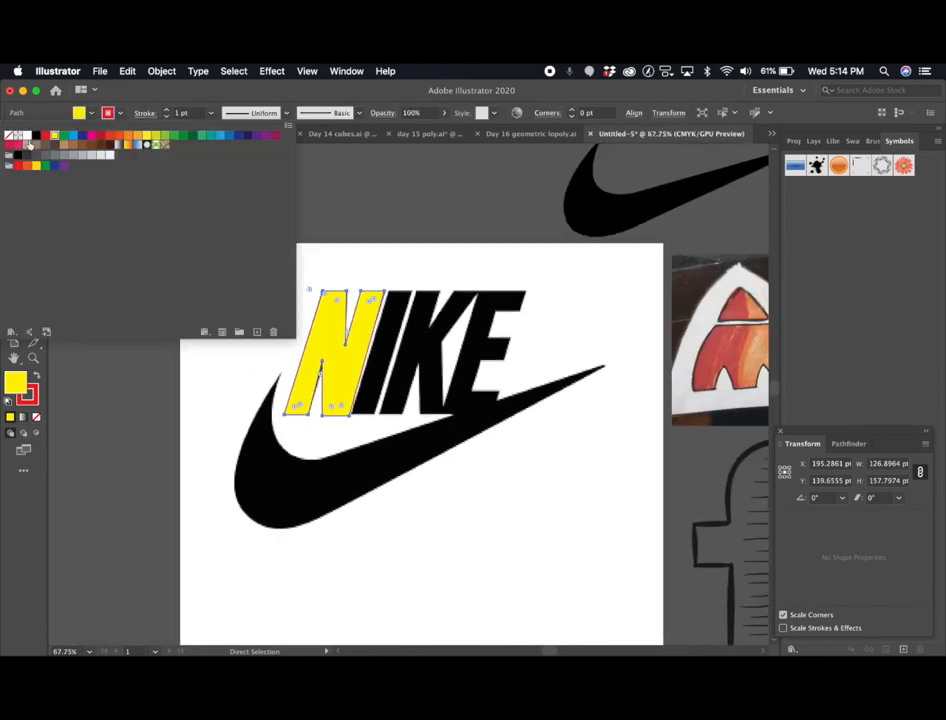
{"action": "left_click", "coordinate": [28, 137]}
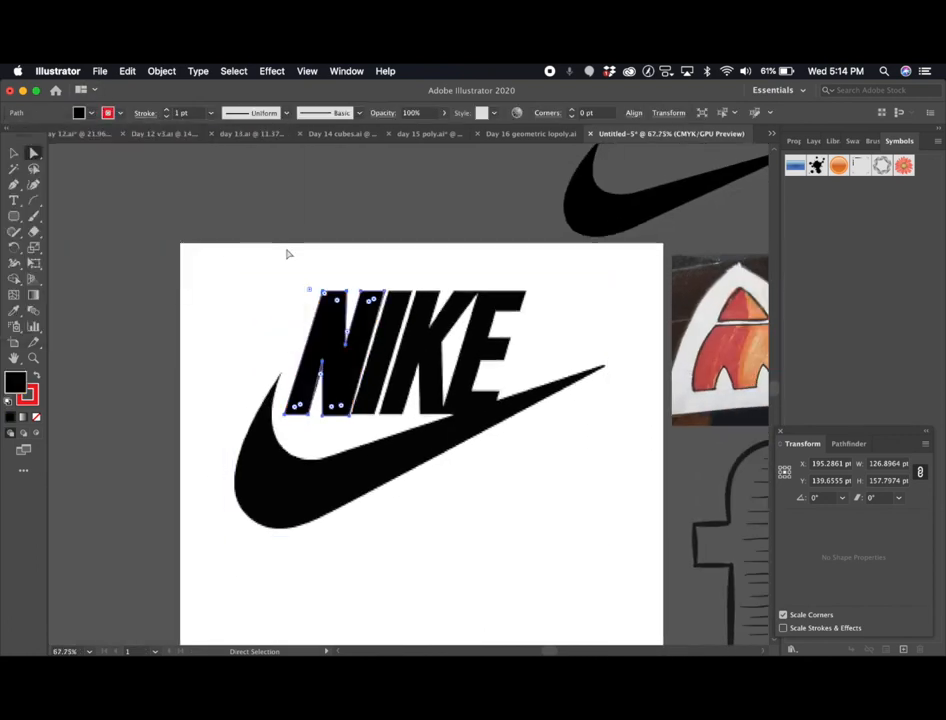